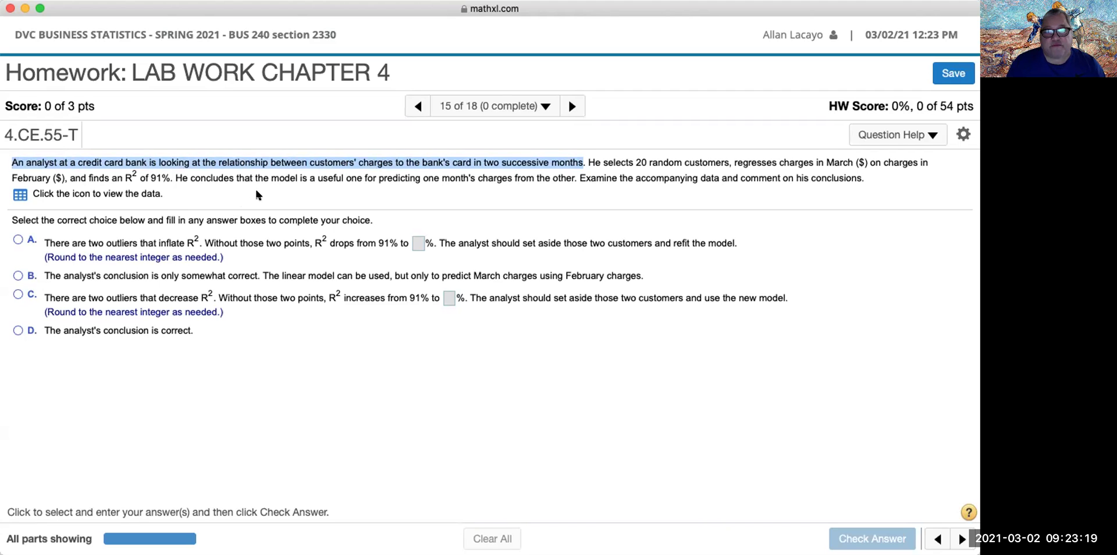
Read the problem statement, highlighting the 20 random customers, the regression of March on February charges, and the R² of 91%.
left_click_drag(633, 162, 727, 162)
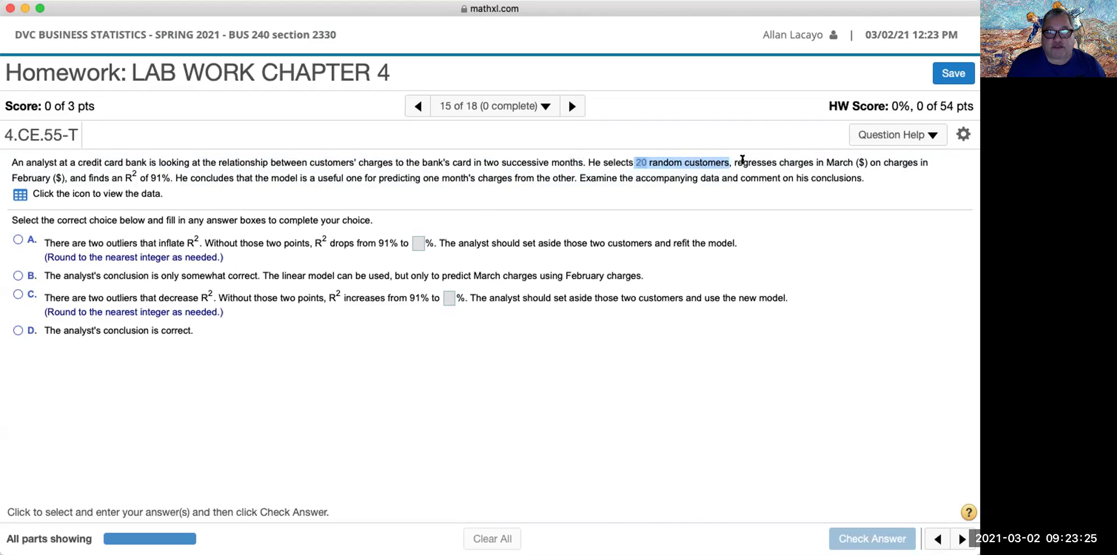
left_click_drag(734, 162, 66, 167)
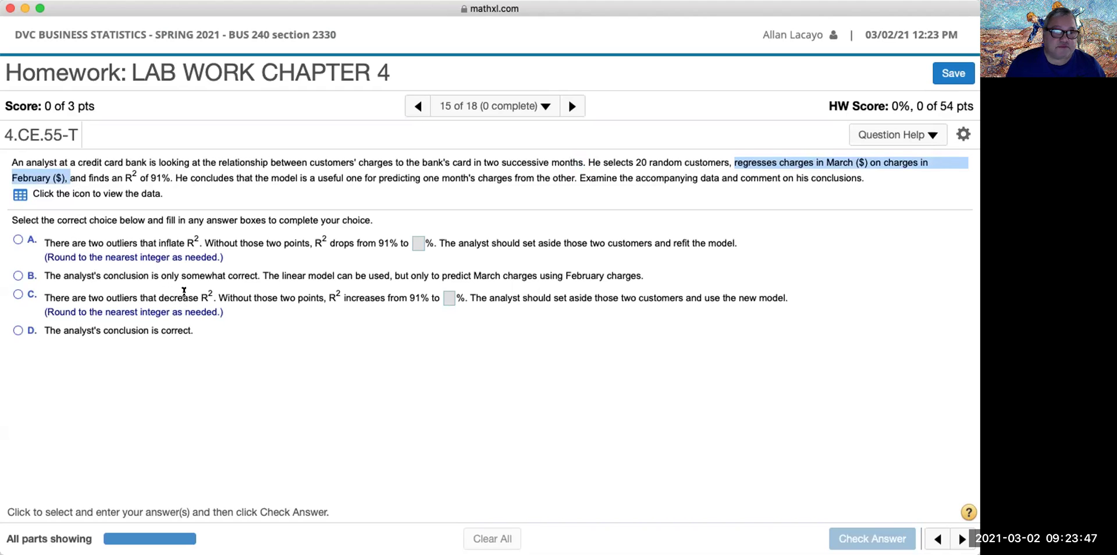
left_click_drag(173, 177, 70, 177)
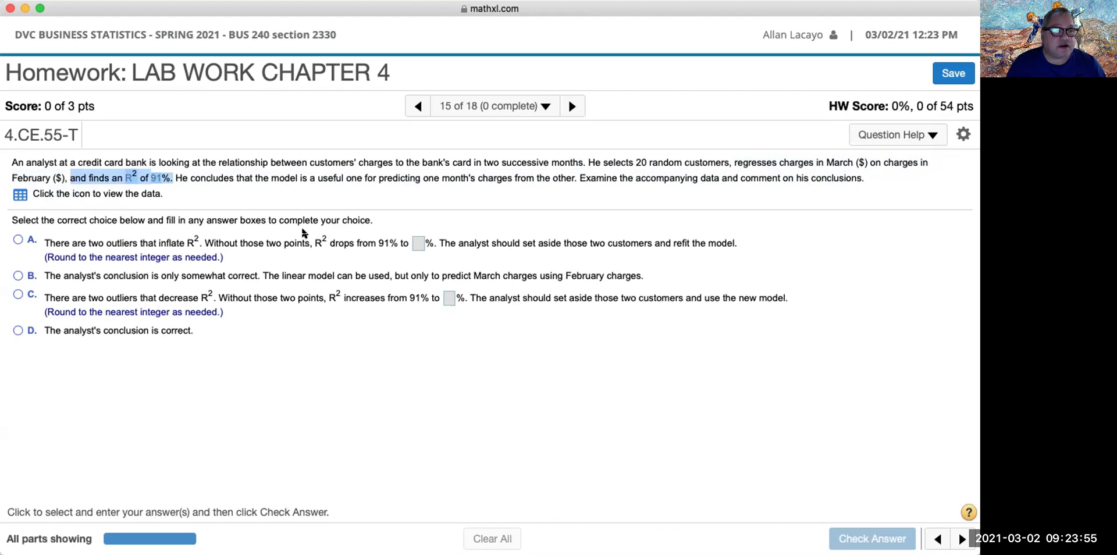
Open the problem's February and March charges data table in StatCrunch.
left_click(17, 194)
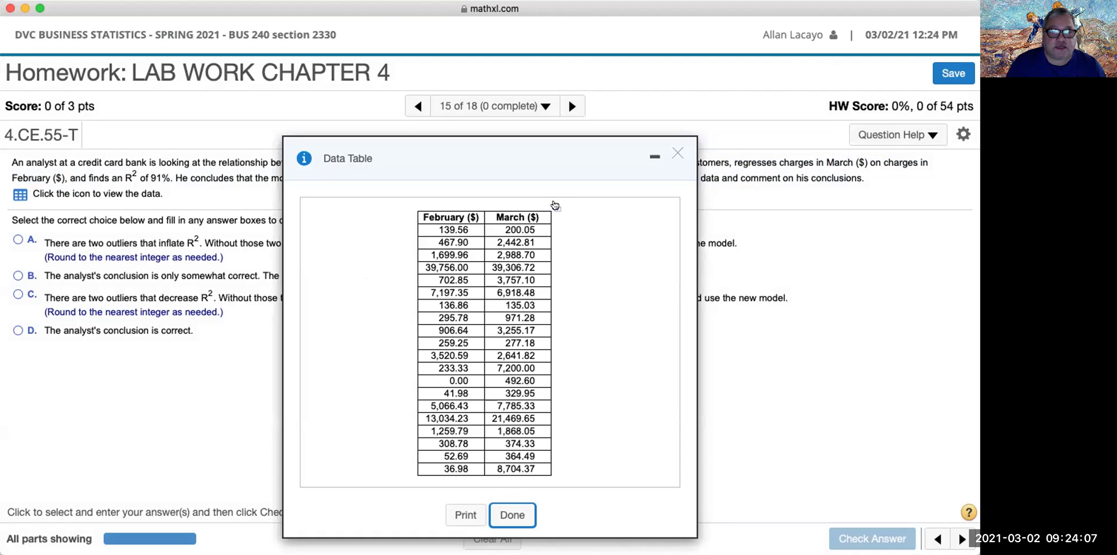
left_click(555, 208)
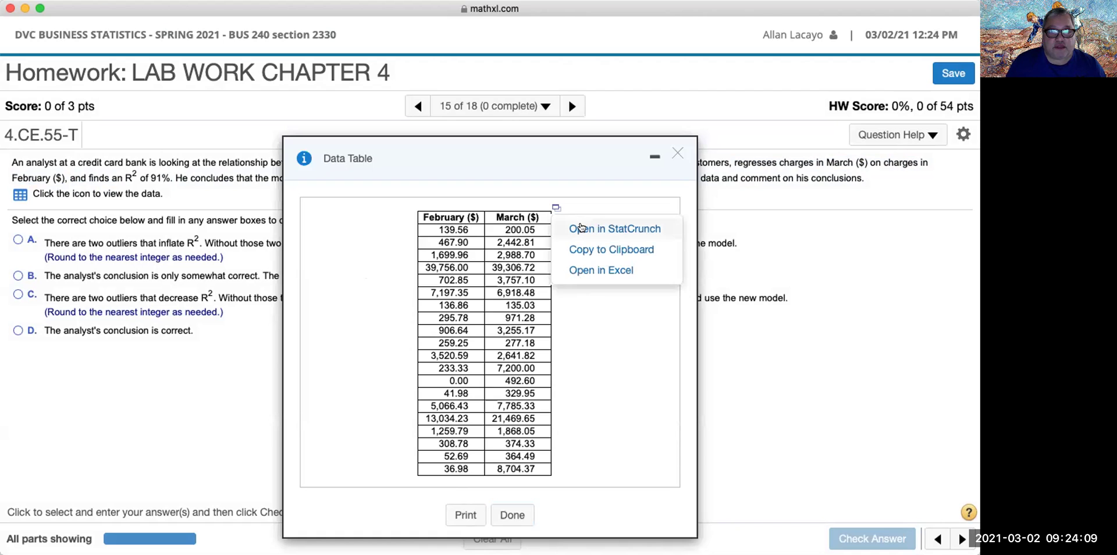
left_click(581, 228)
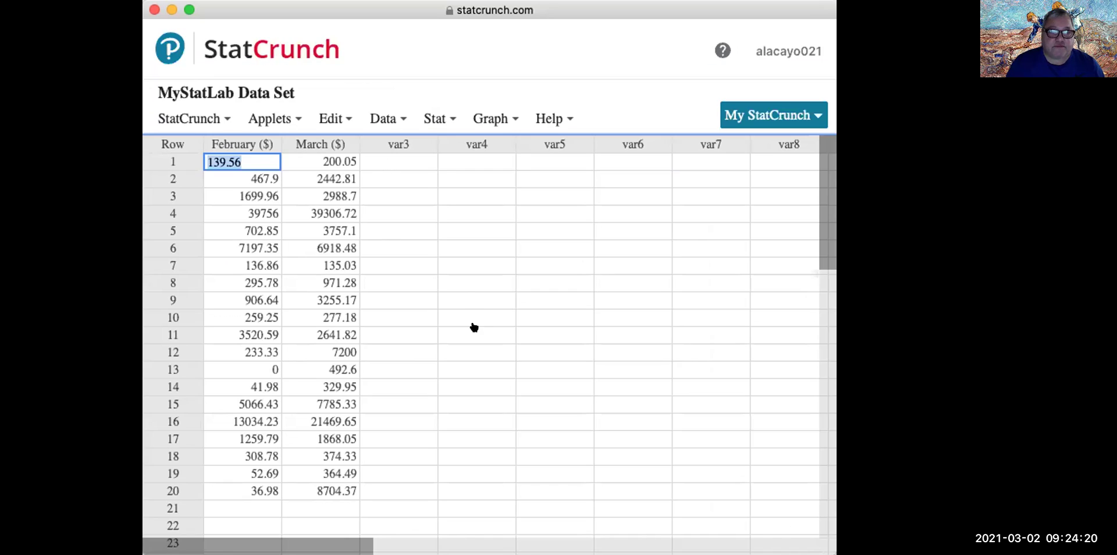
Rename the var5 column ASSUMPTIONS and widen it until the whole heading fits.
left_click(475, 329)
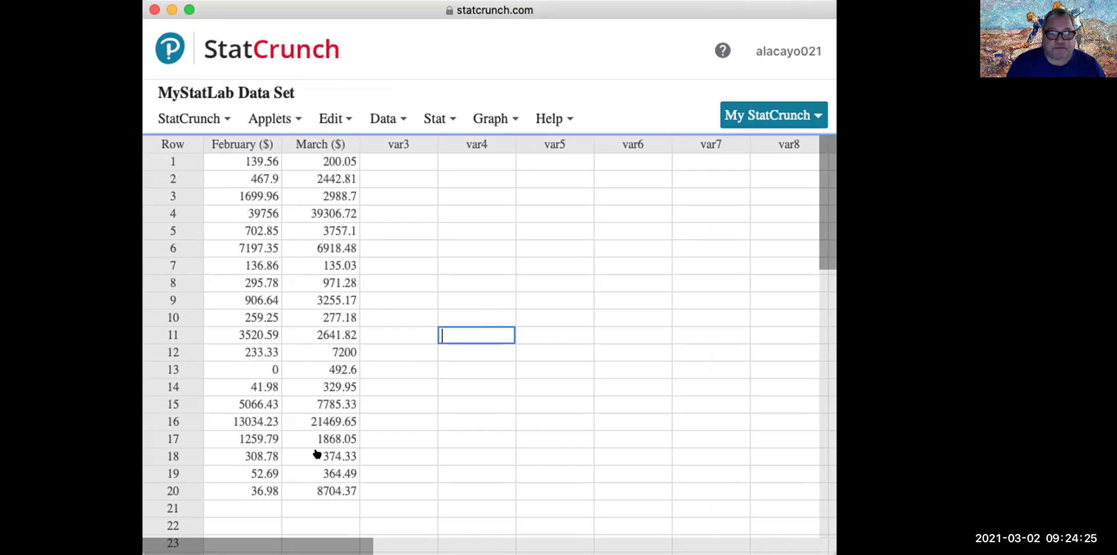
left_click(529, 162)
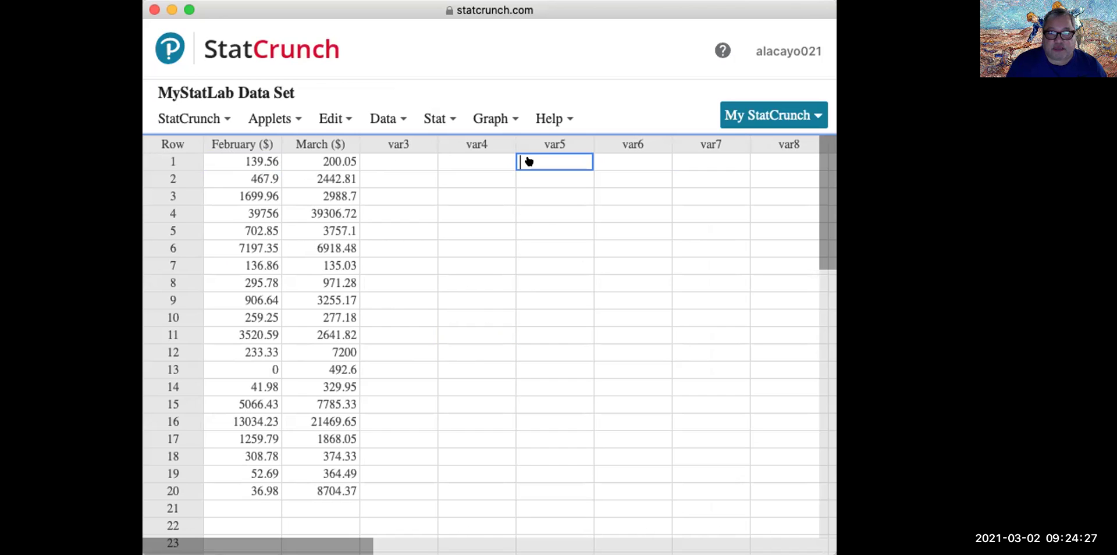
left_click(527, 148)
type("ASSUMPTIONS")
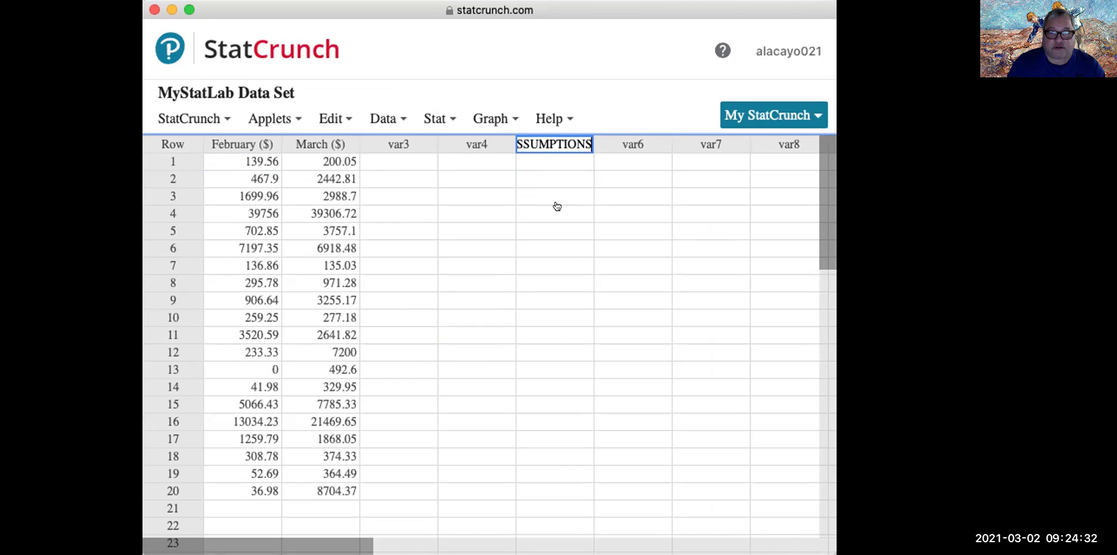
left_click(611, 246)
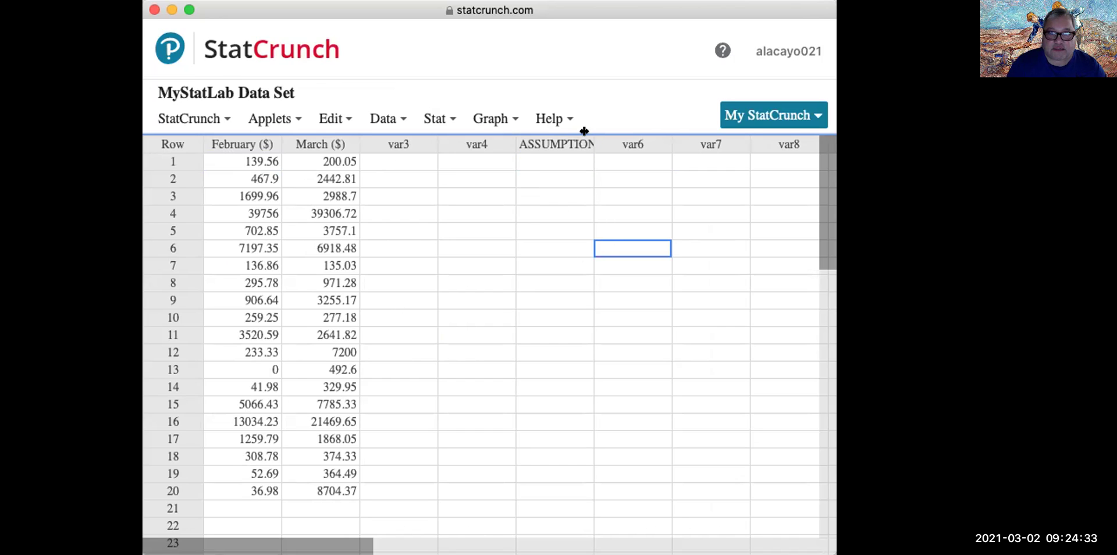
left_click_drag(584, 134, 629, 135)
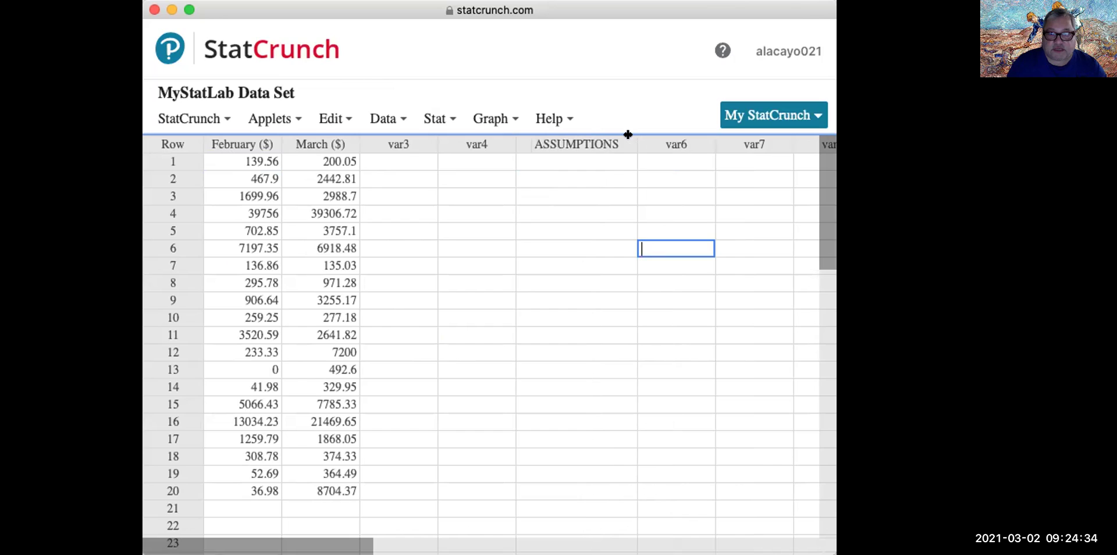
Enter "X and Y must be quant." in row 1 of the ASSUMPTIONS column and widen the column slightly.
left_click(569, 163)
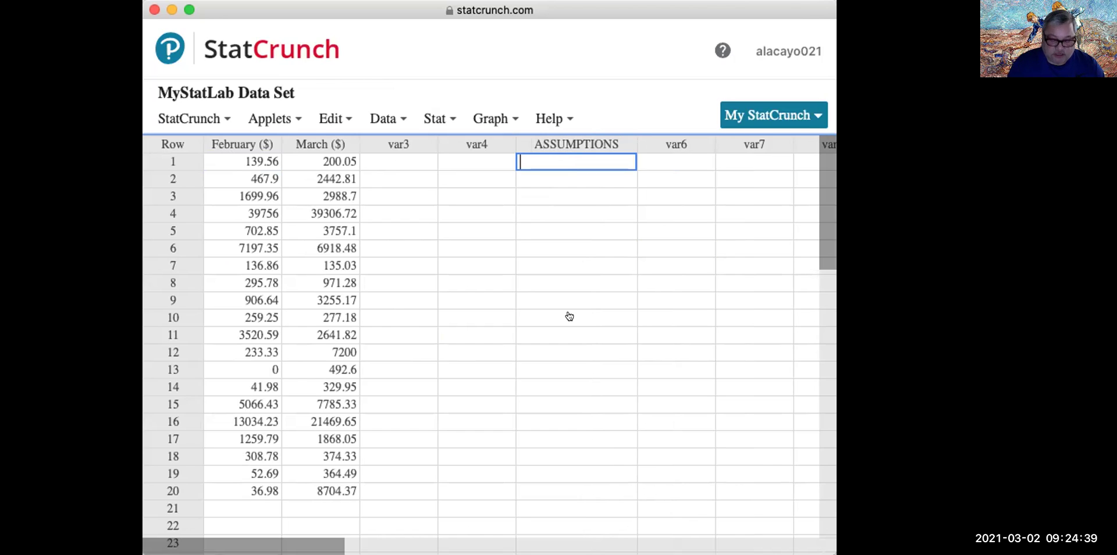
type("X A")
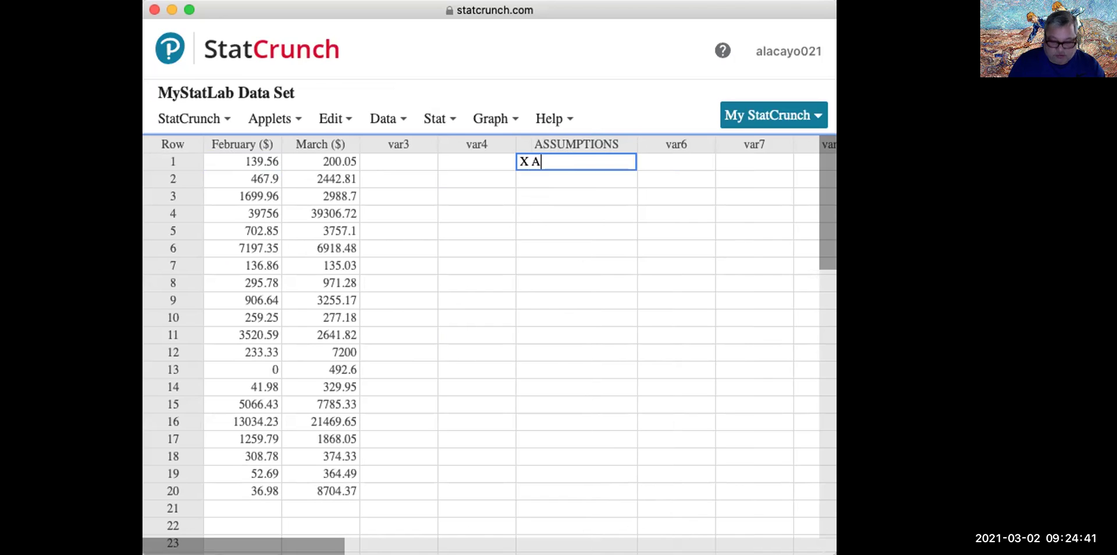
key("BackSpace")
type("an")
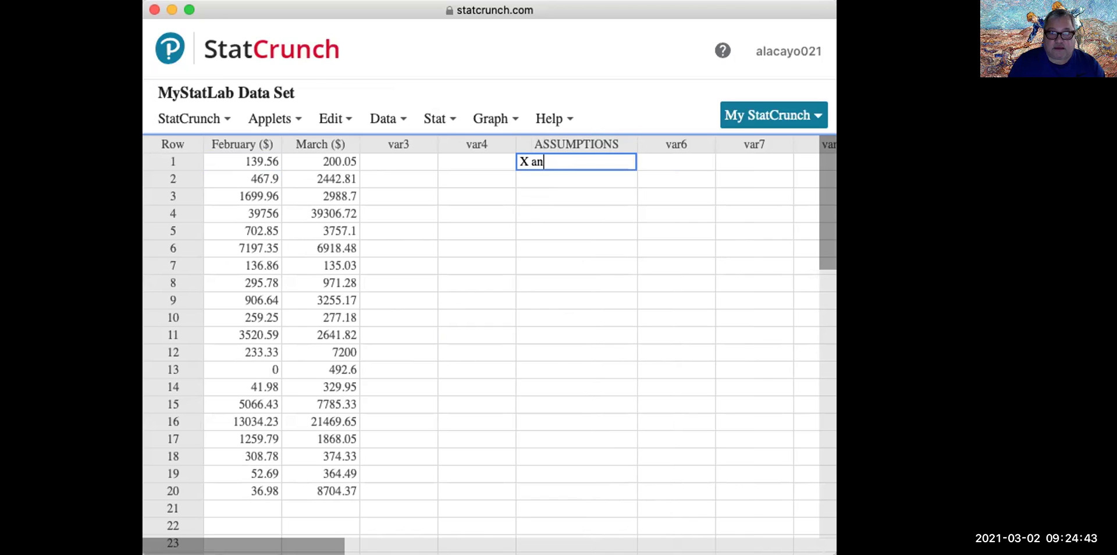
type("d Y mus")
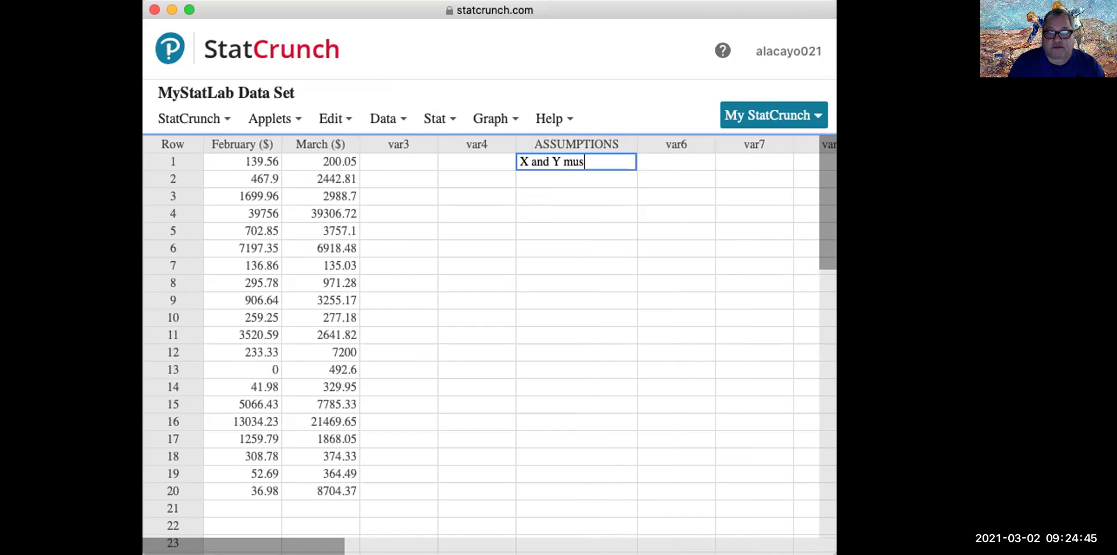
type("t be ")
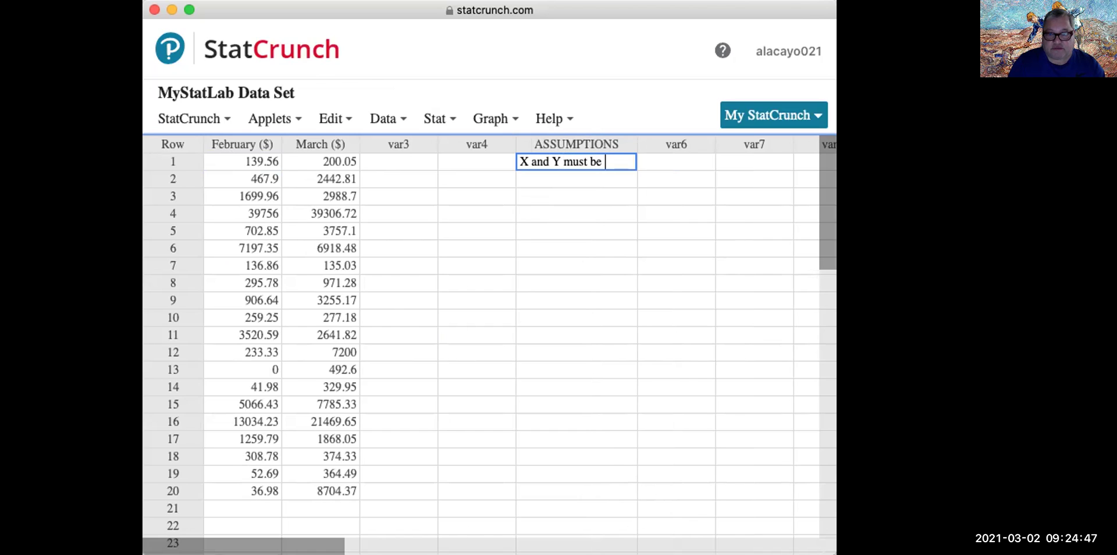
type("quant.")
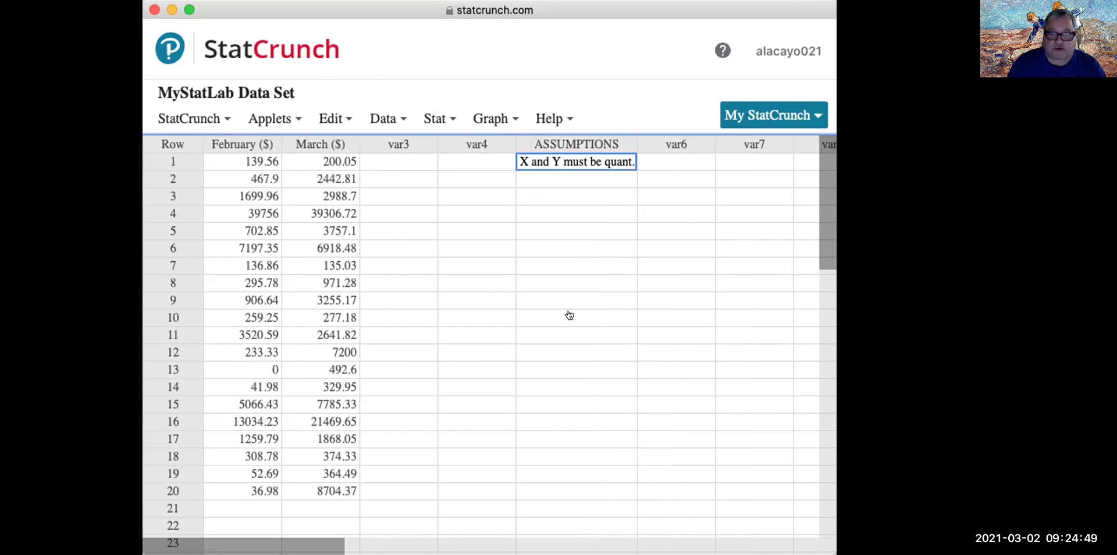
left_click_drag(627, 137, 640, 137)
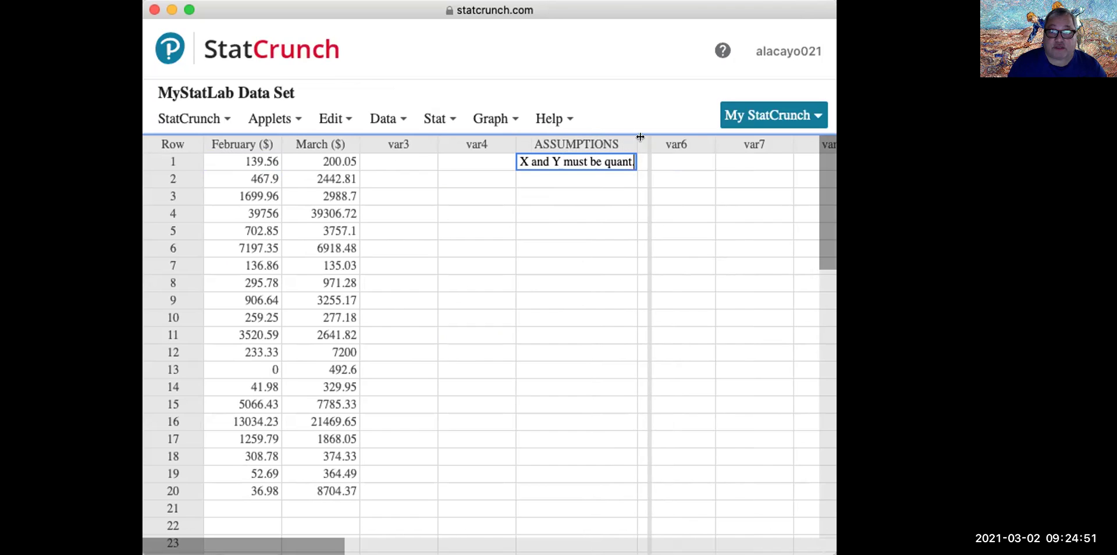
Enter "linearity" in row 2 of the ASSUMPTIONS column.
left_click(541, 178)
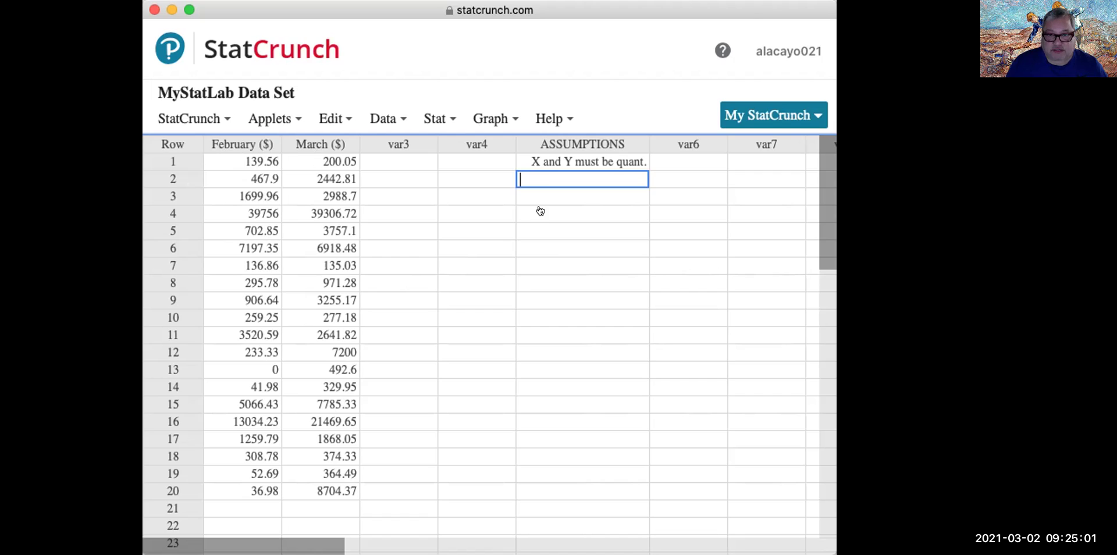
type("linearity")
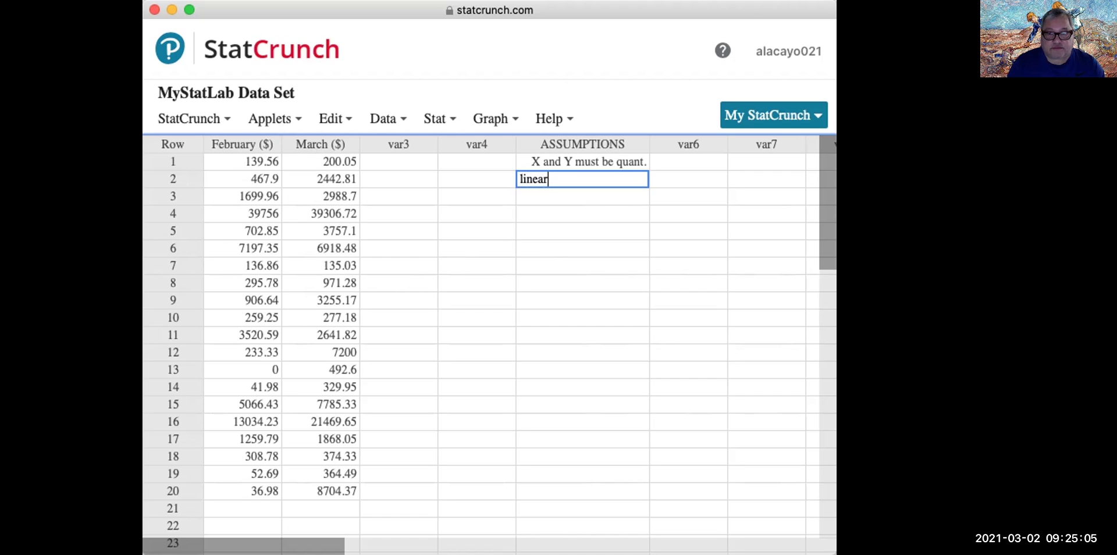
left_click(560, 234)
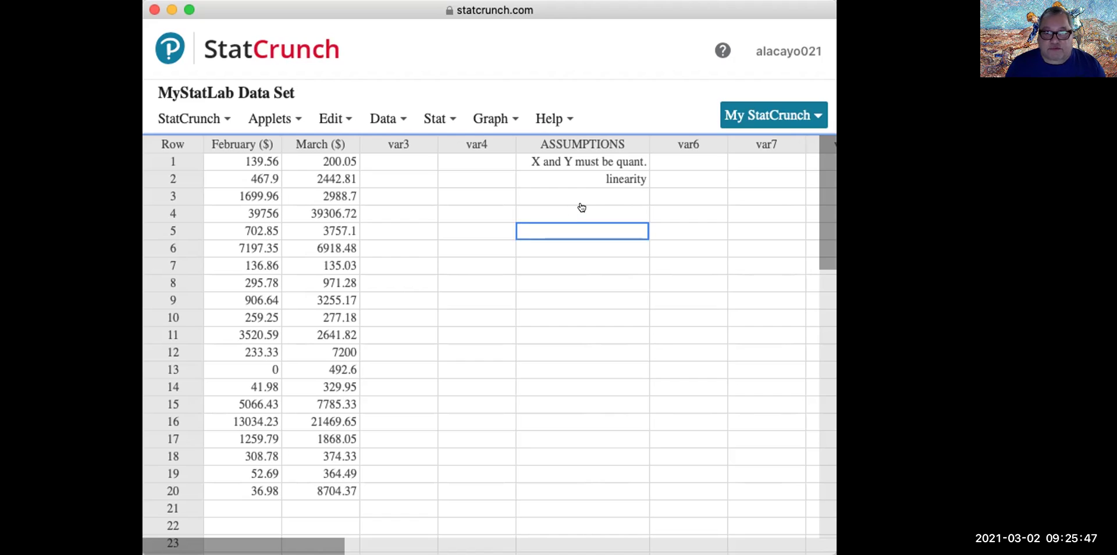
left_click(573, 196)
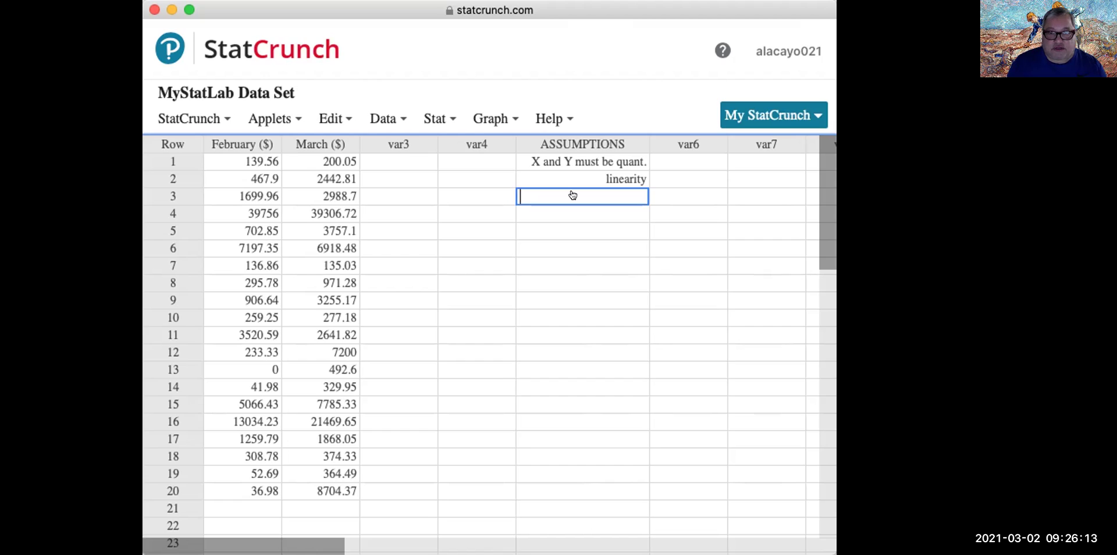
Create a scatter plot with February ($) as the X variable and March ($) as the Y variable.
left_click(490, 119)
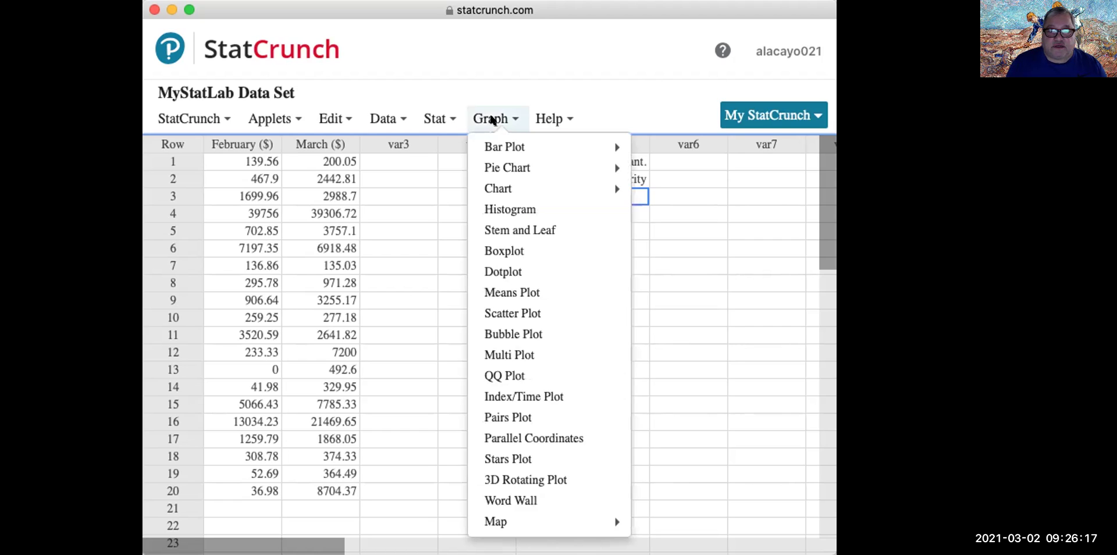
left_click(541, 314)
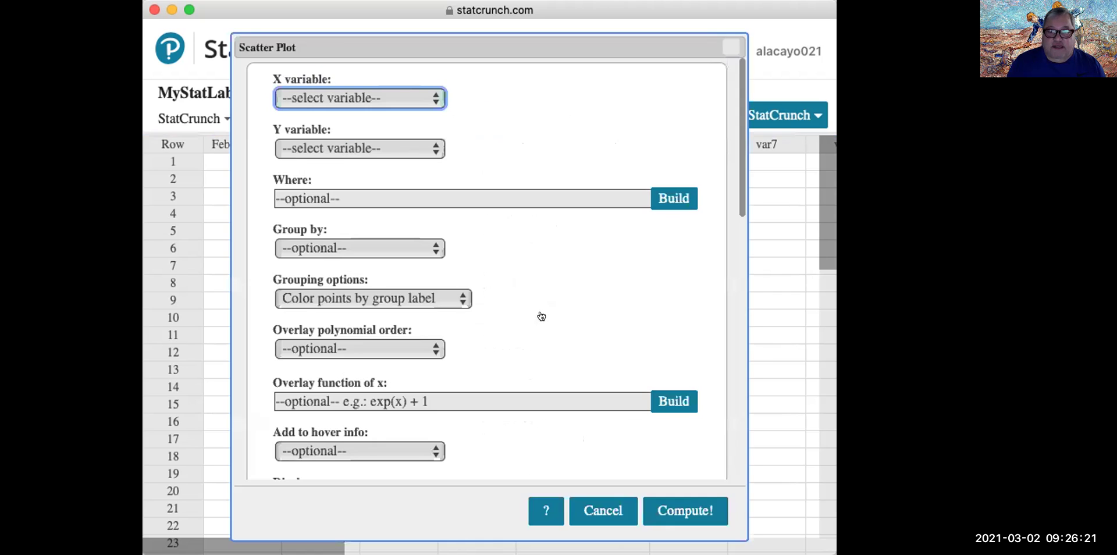
left_click(409, 93)
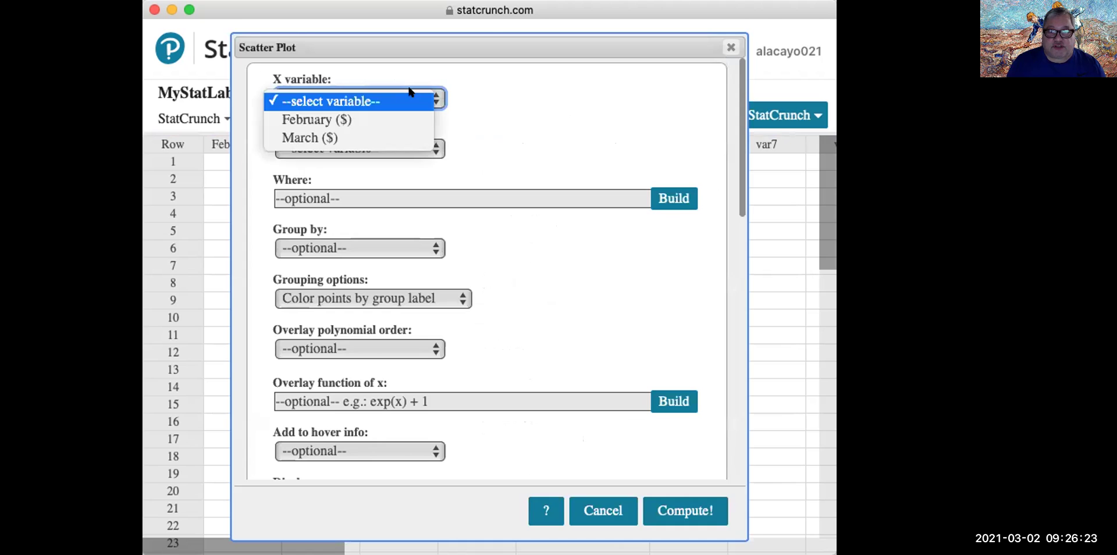
left_click(383, 119)
left_click(372, 149)
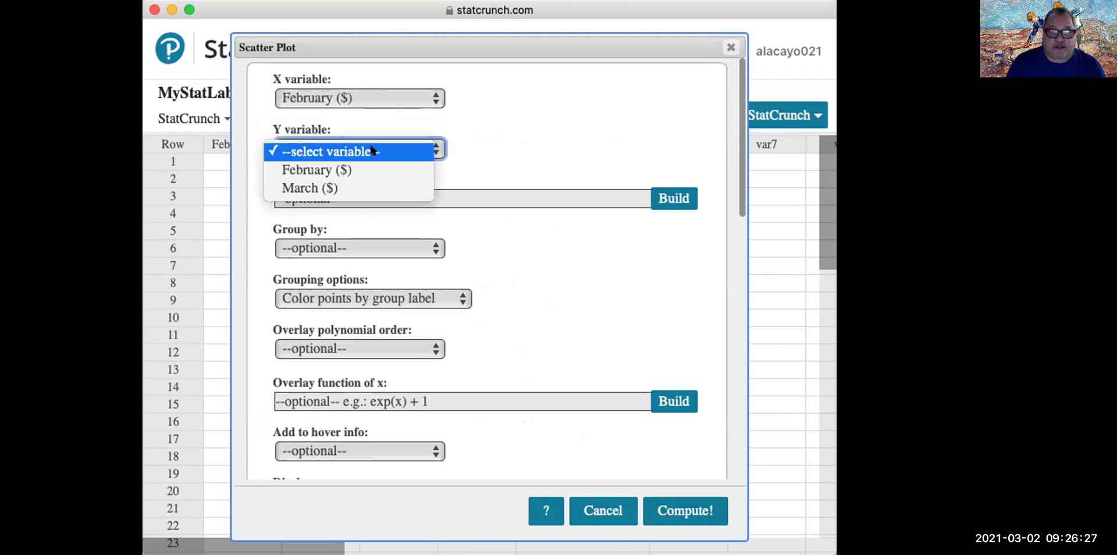
left_click(367, 188)
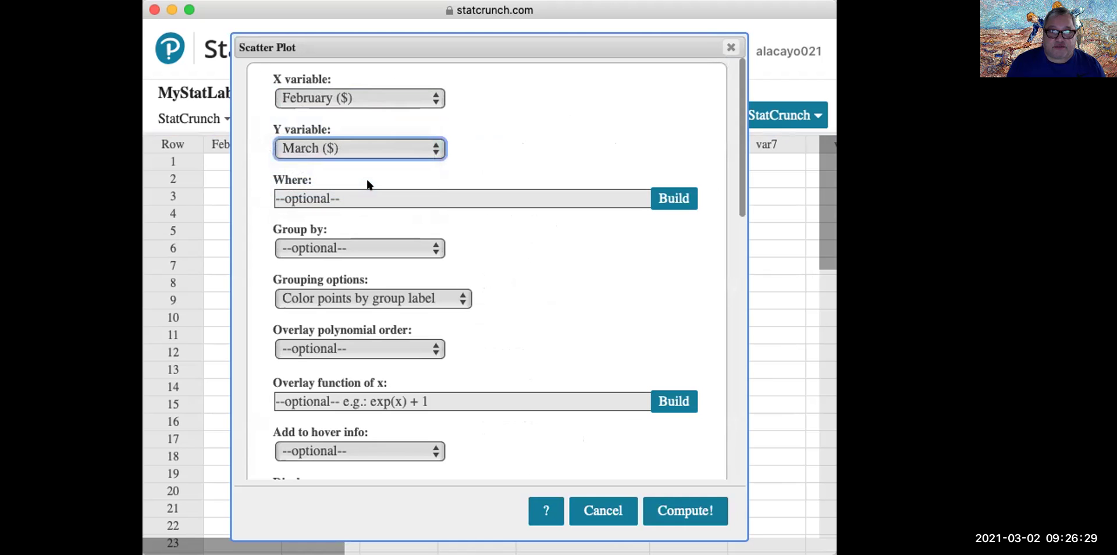
left_click(669, 512)
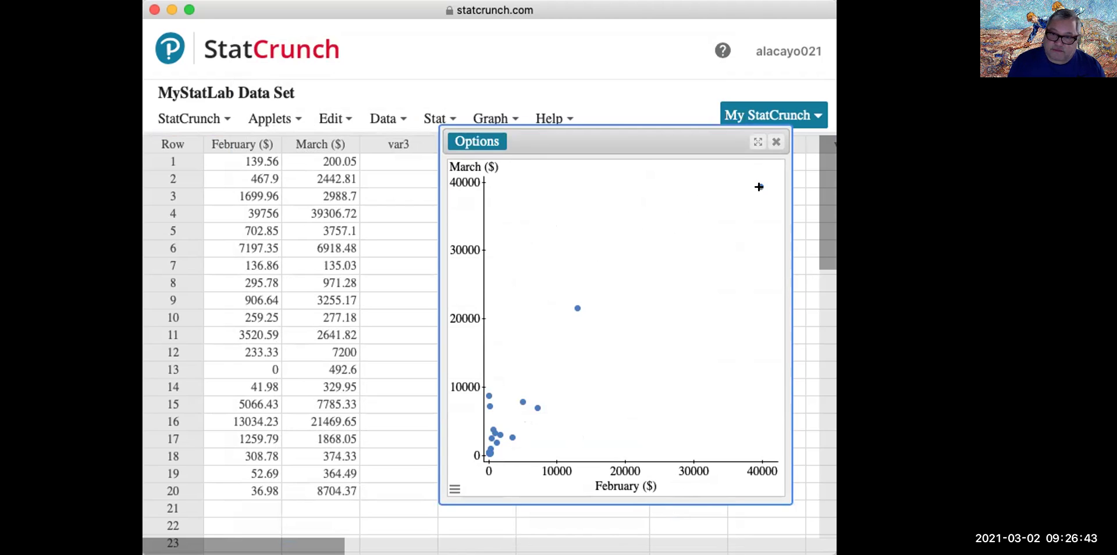
Edit the scatter plot to overlay a best-fit polynomial of order 1.
mouse_move(509, 429)
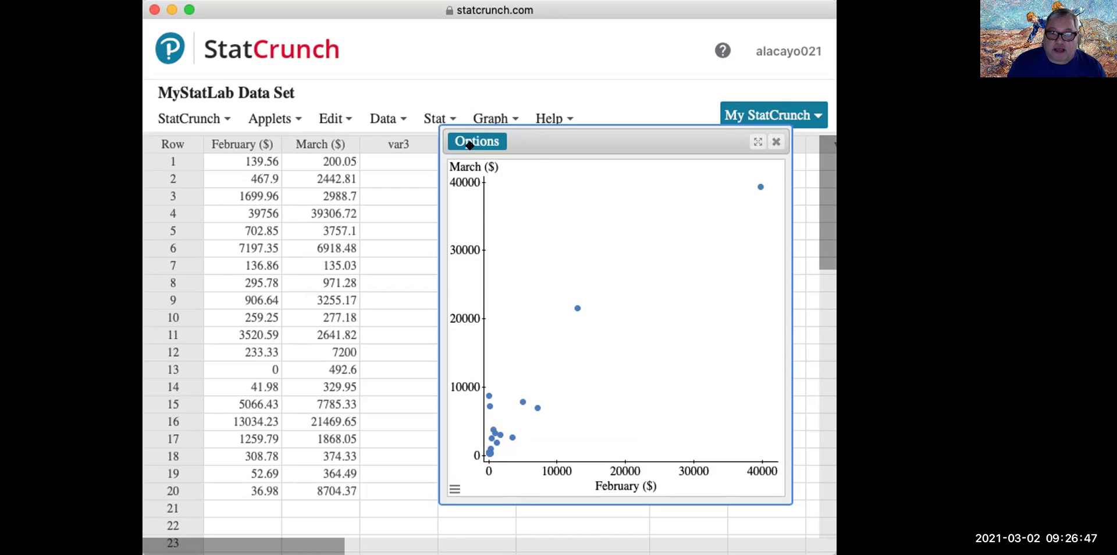
left_click(471, 144)
left_click(471, 163)
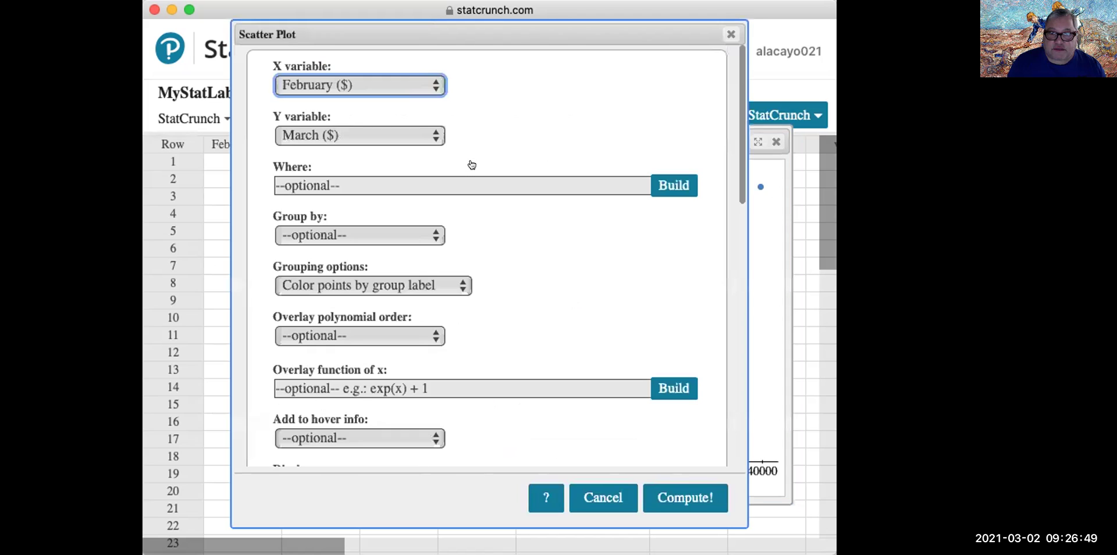
scroll(534, 240, "down", 4)
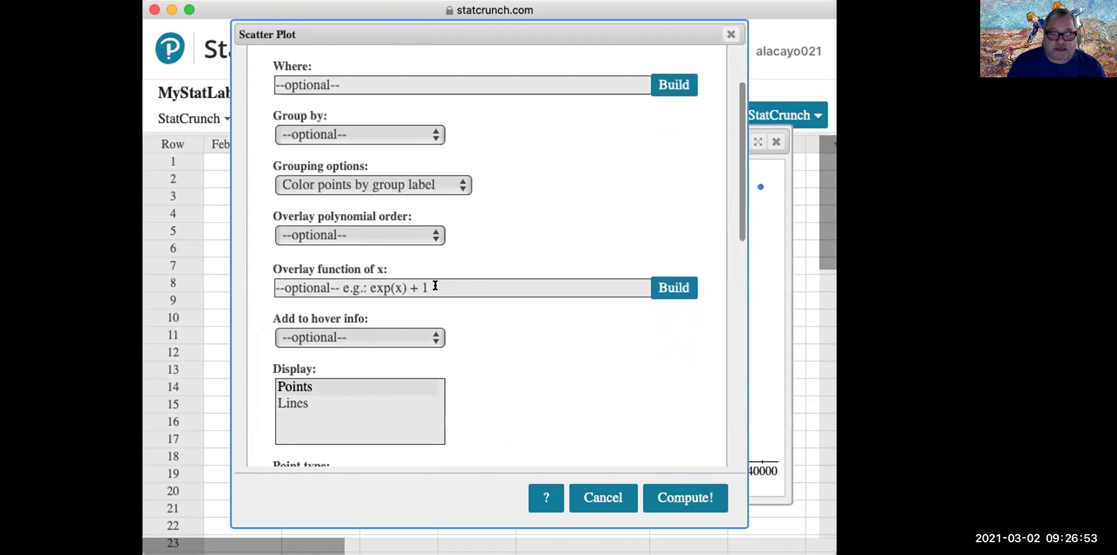
left_click(417, 238)
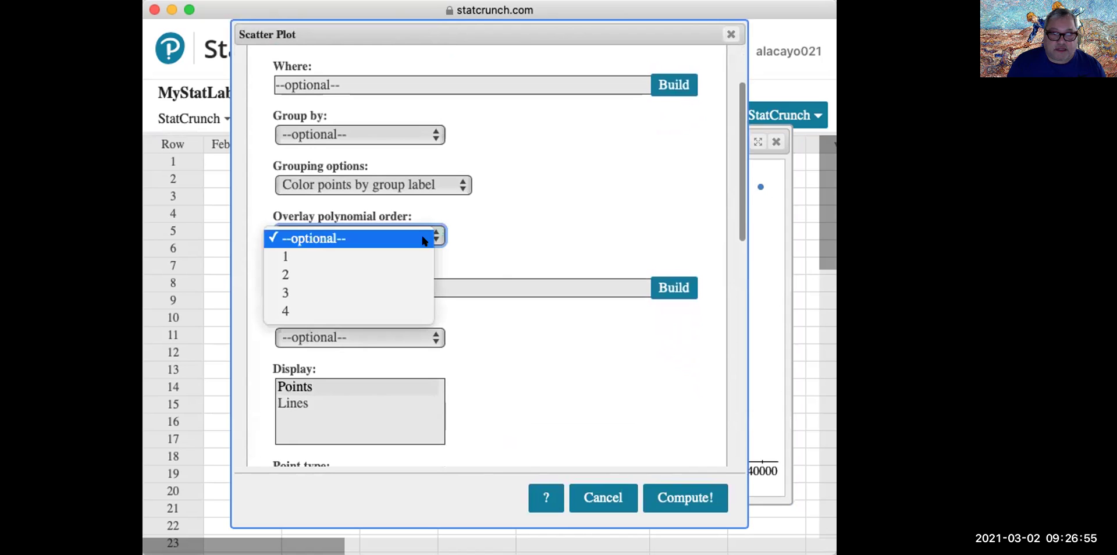
left_click(412, 256)
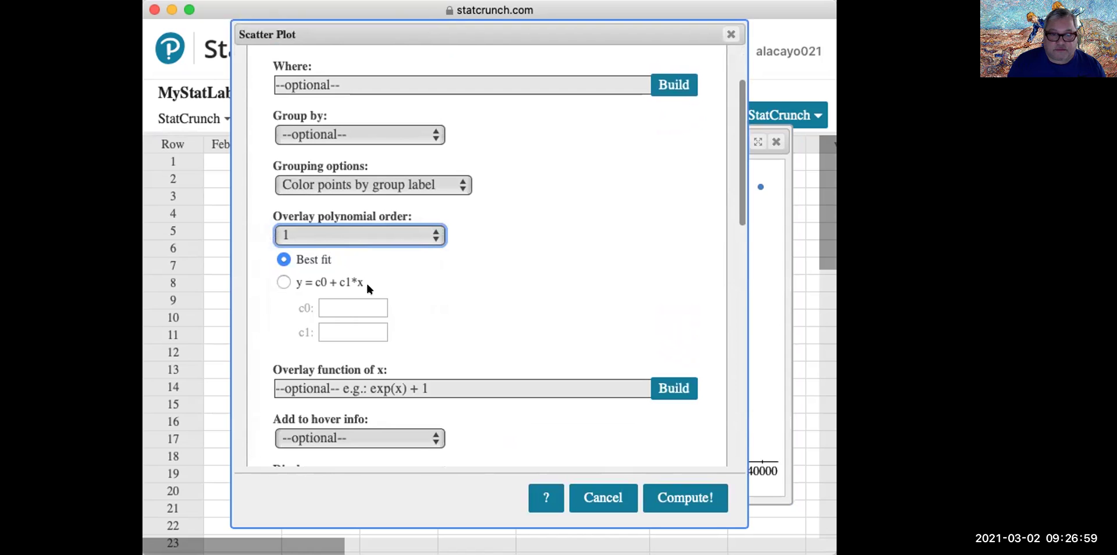
left_click(665, 496)
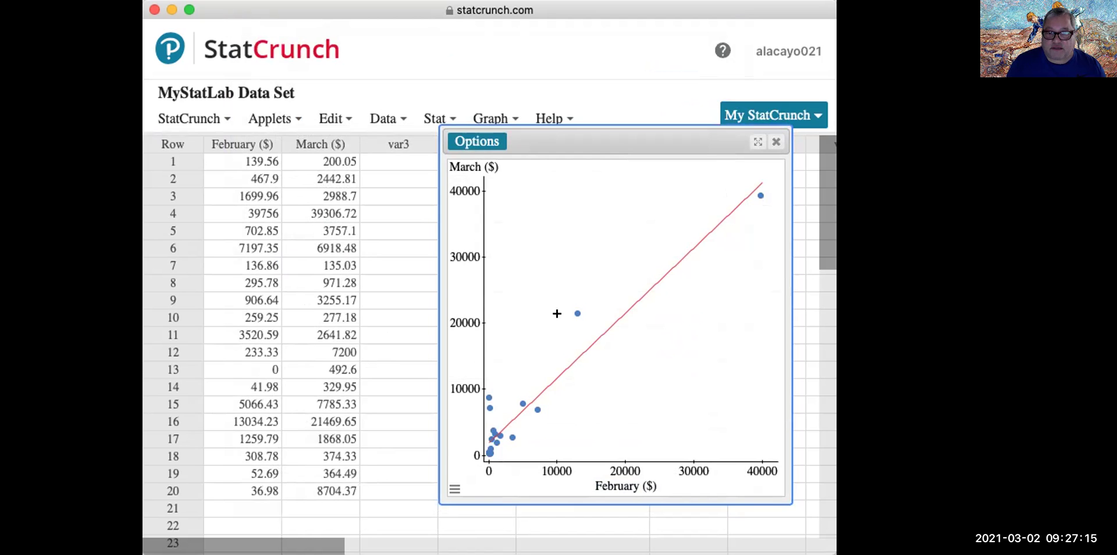
Select the two outlying points with the highest March charges in the scatter plot to highlight their data rows.
left_click_drag(569, 335, 763, 164)
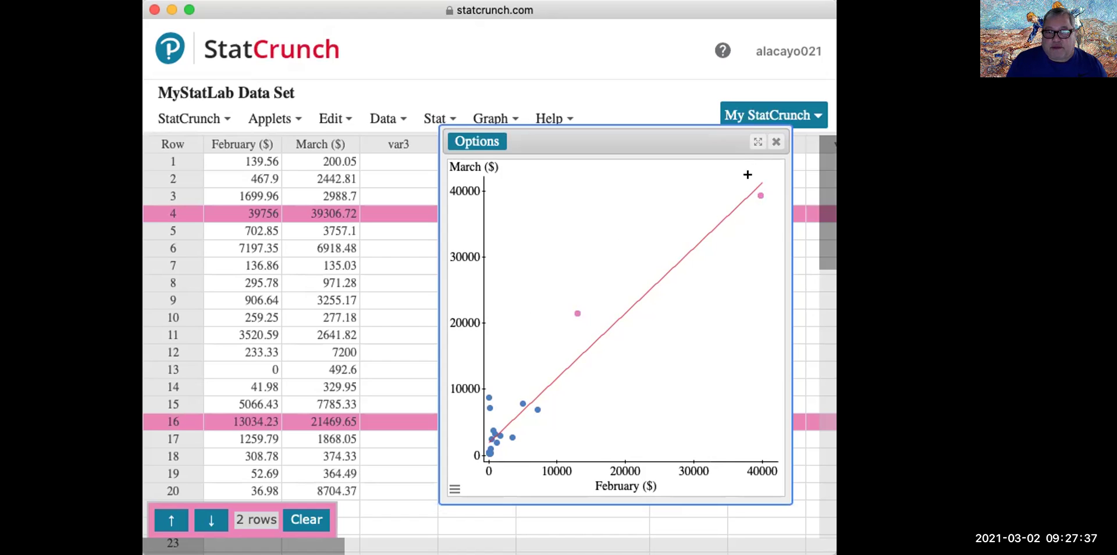
Close the scatter plot and enter "NO outlier condition" in row 3 of the ASSUMPTIONS column.
left_click(775, 140)
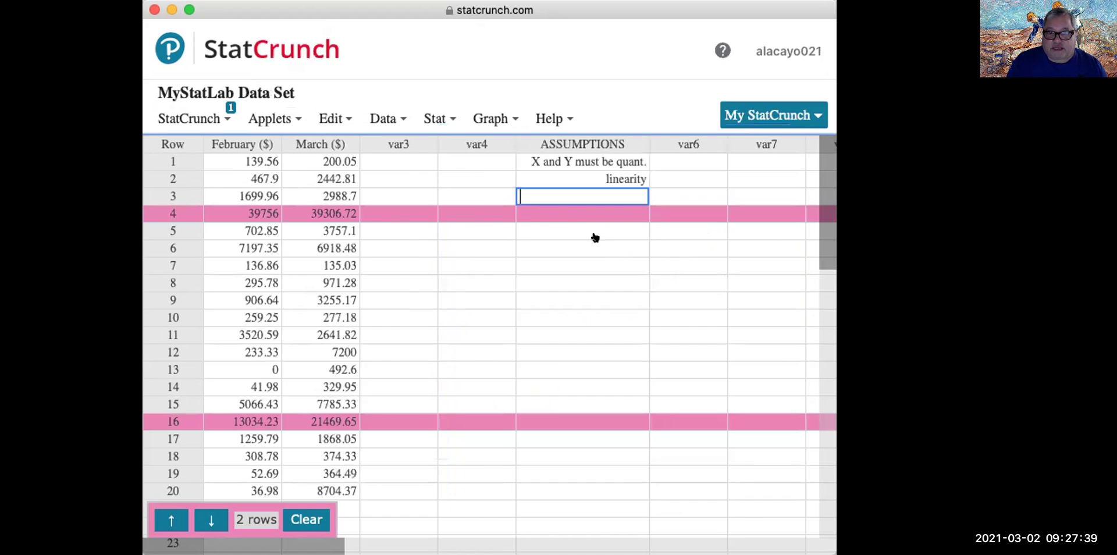
type("ou")
key("BackSpace")
key("BackSpace")
type("NO")
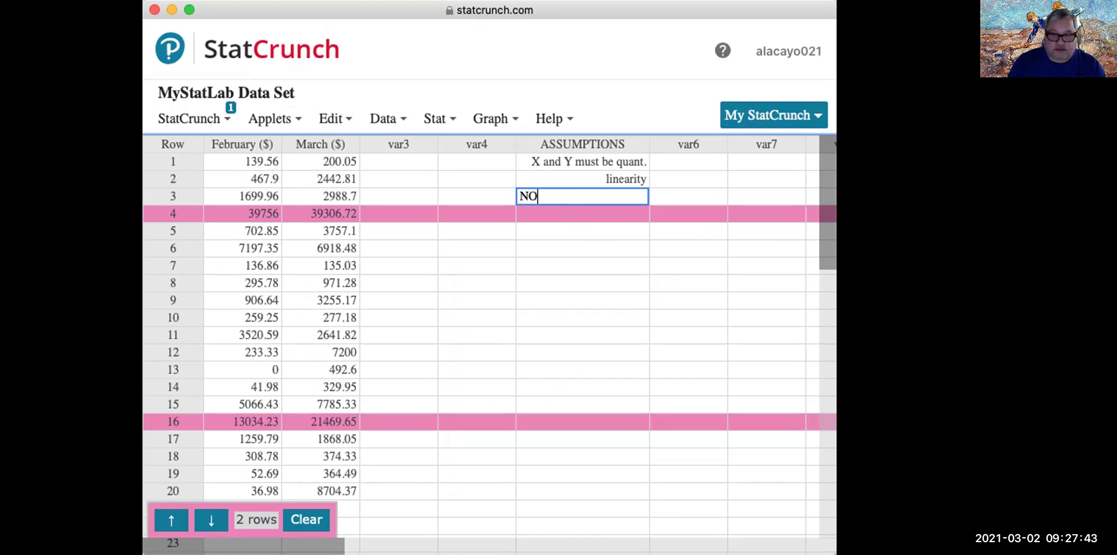
type(" outlier")
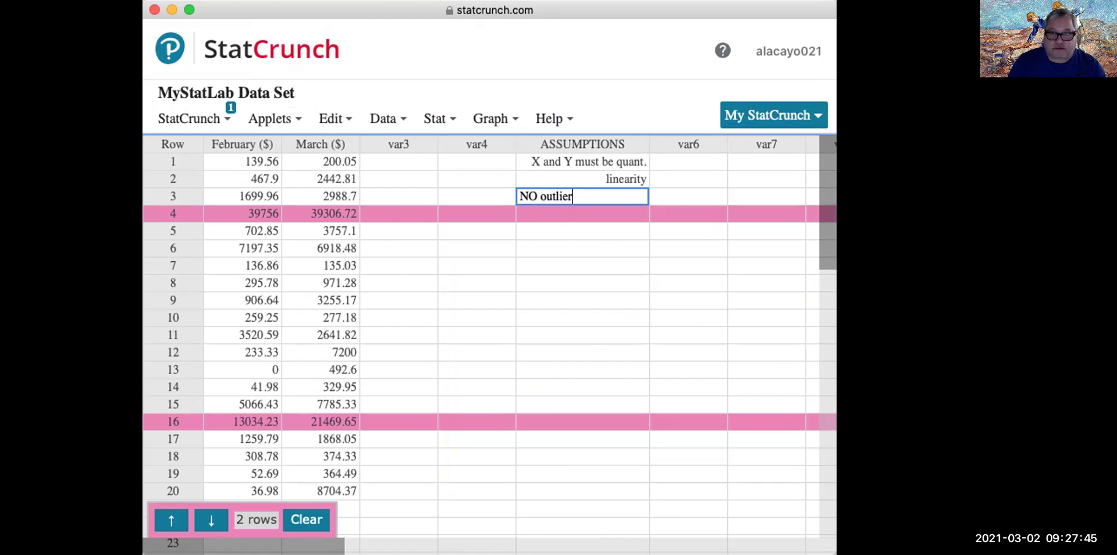
type(" condition")
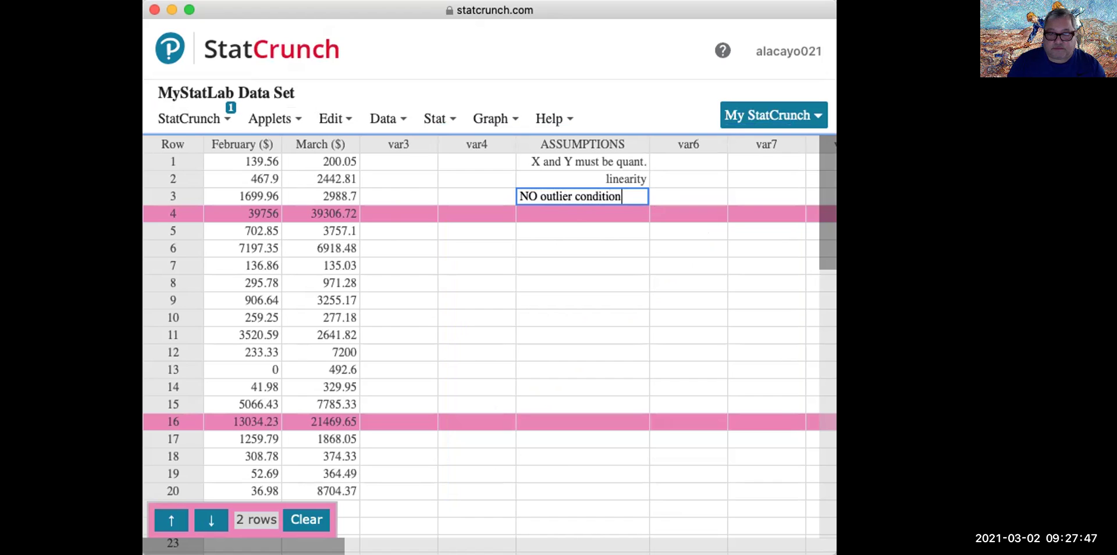
left_click(587, 261)
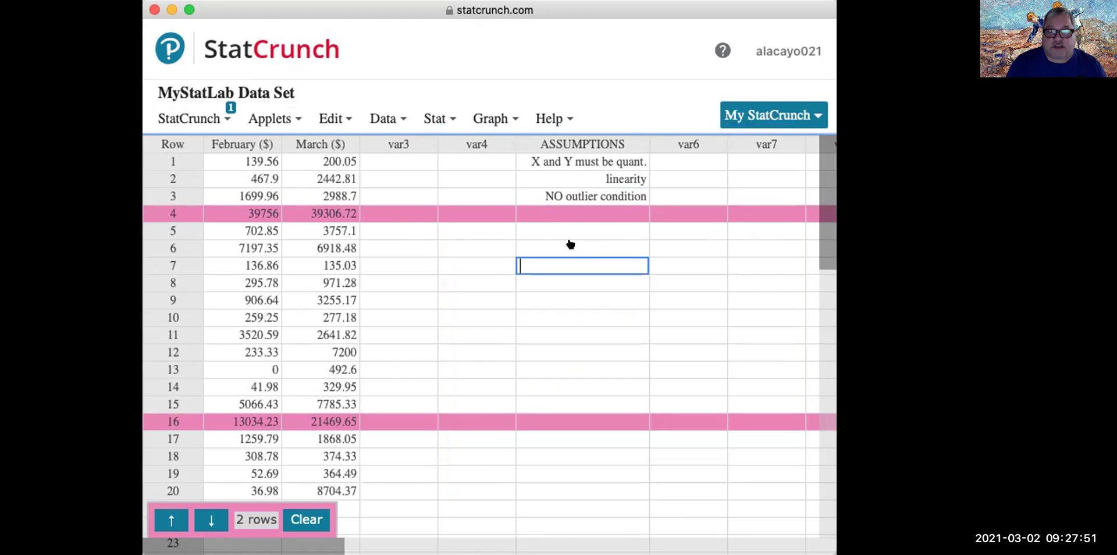
Create boxplots of the February ($) and March ($) columns, using fences to identify outliers.
left_click(494, 118)
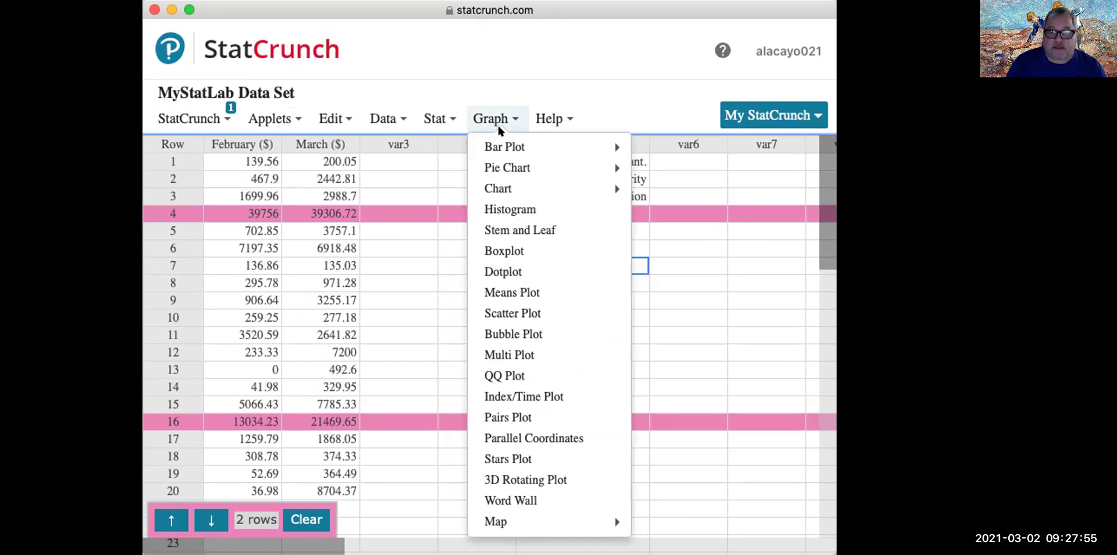
mouse_move(513, 192)
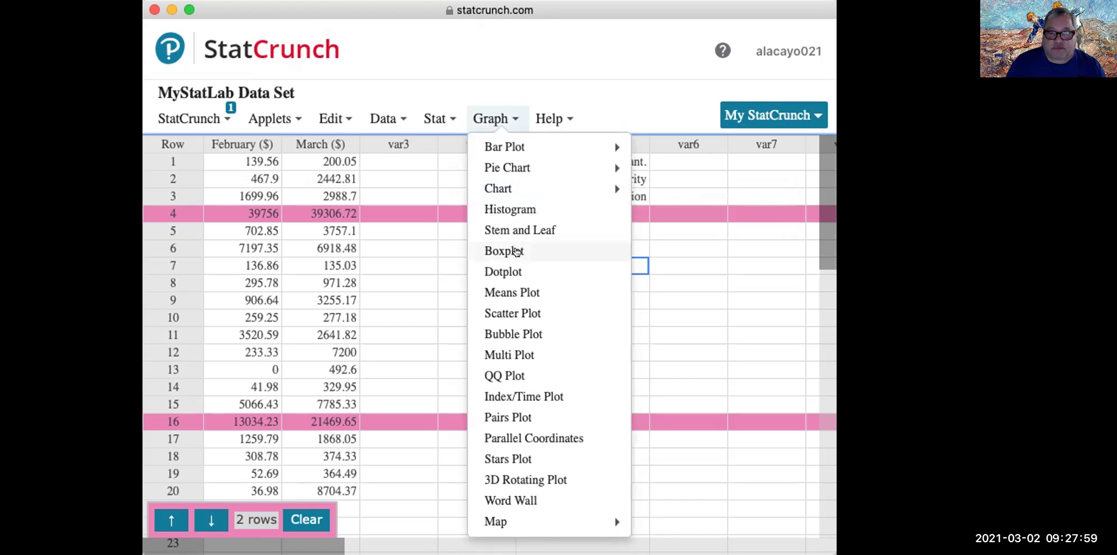
left_click(516, 251)
left_click_drag(316, 100, 317, 123)
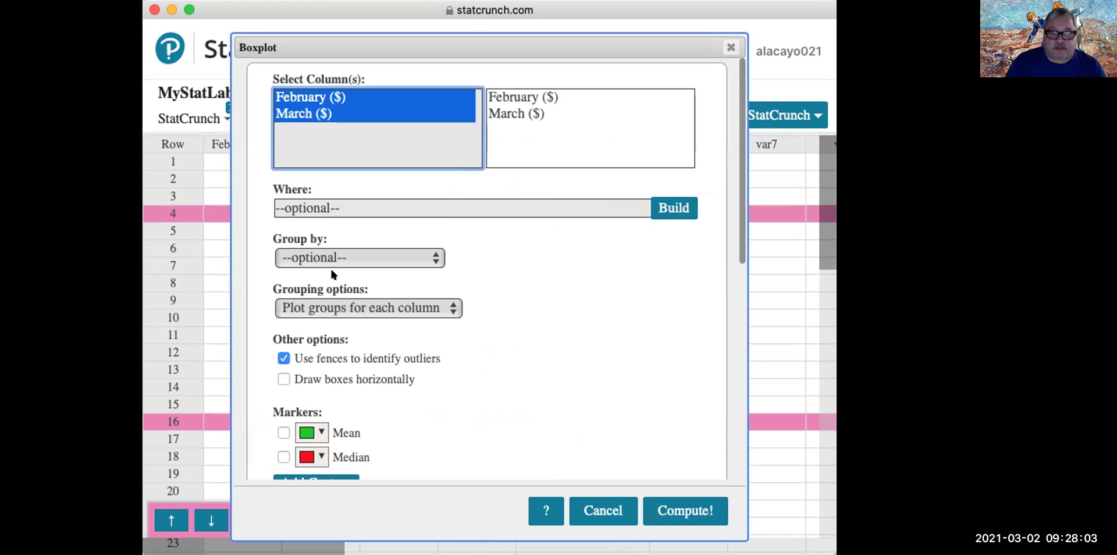
left_click_drag(314, 359, 443, 353)
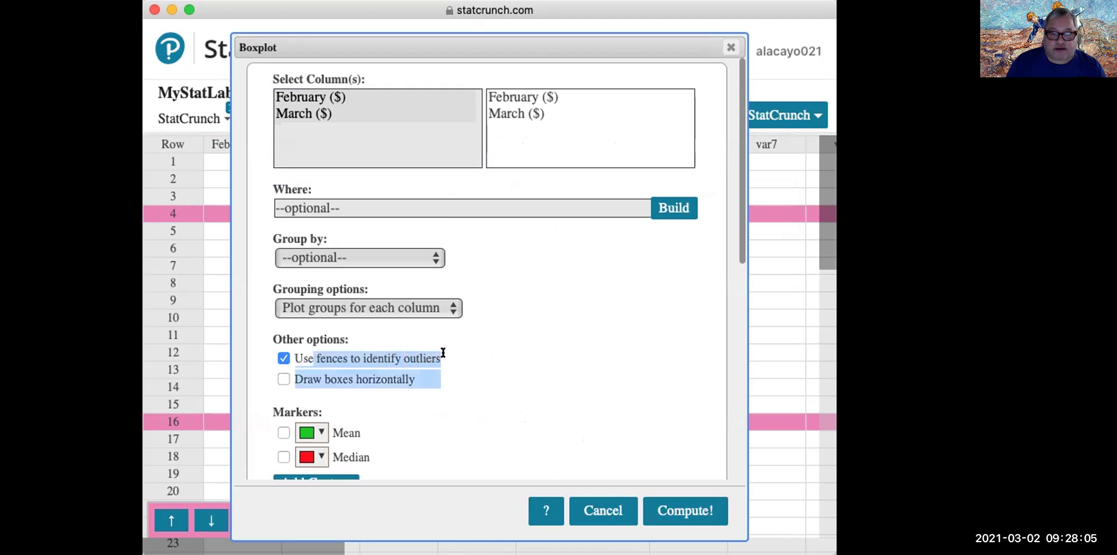
left_click(663, 505)
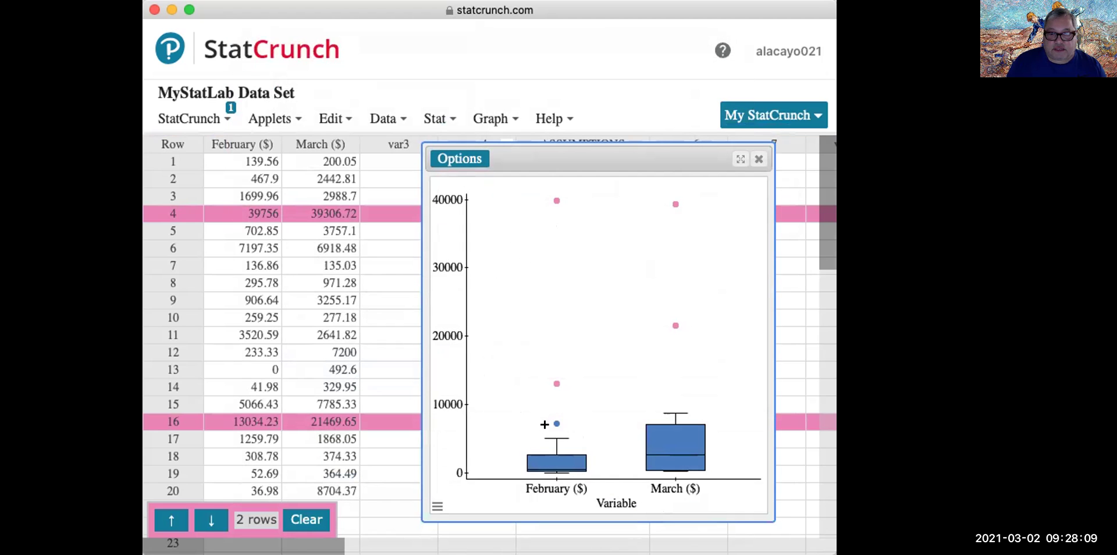
Examine the boxplot outliers for both months, temporarily highlighting the data row of the lowest February outlier.
left_click_drag(540, 403, 701, 199)
mouse_move(550, 416)
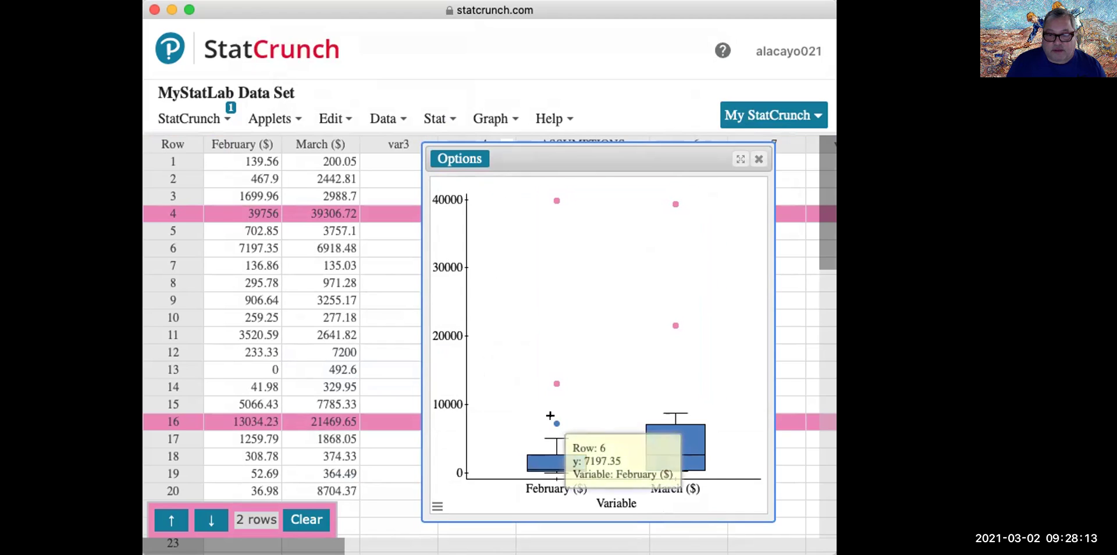
left_click(551, 415)
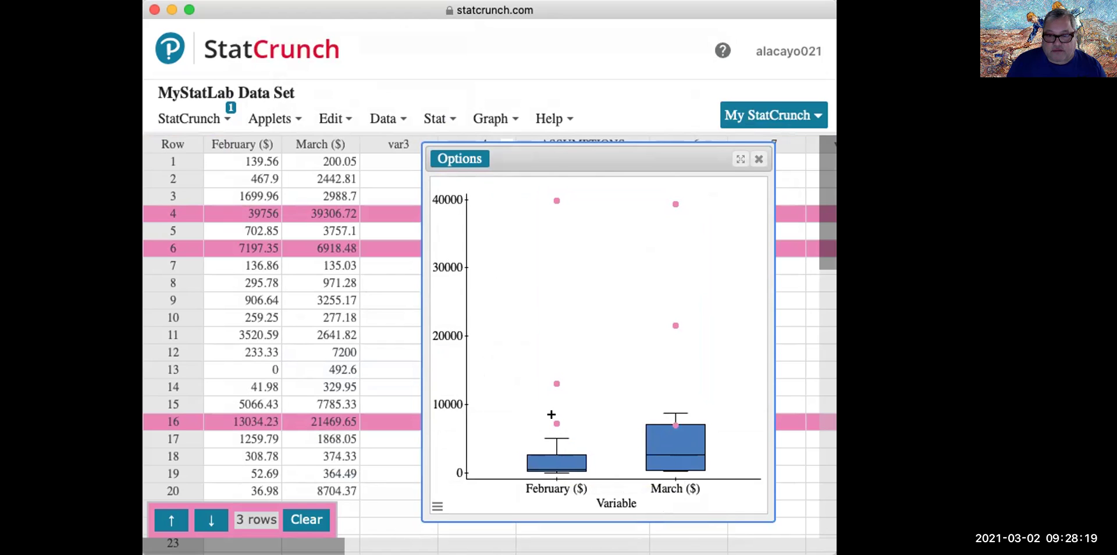
mouse_move(551, 415)
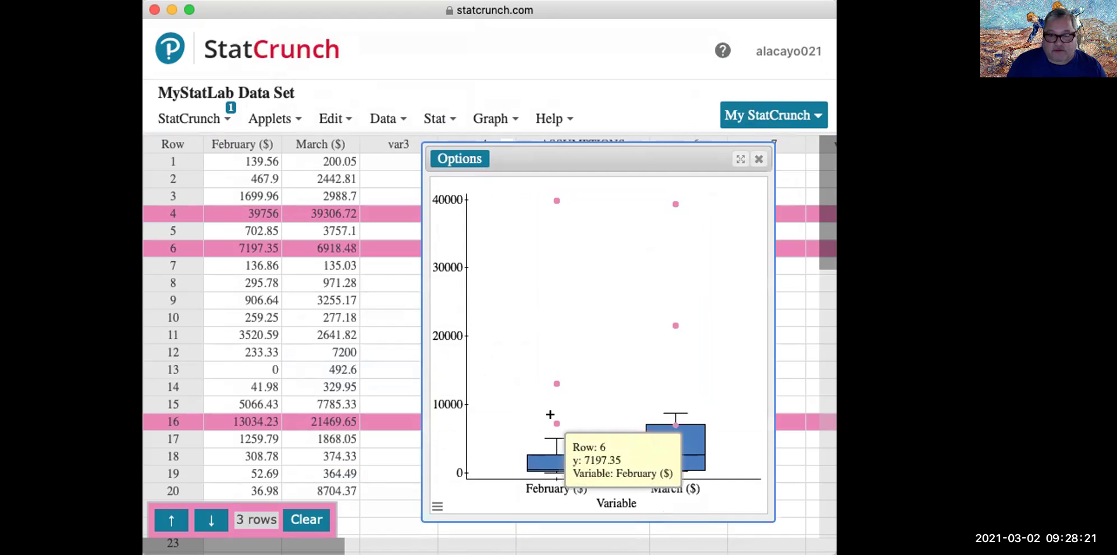
left_click(157, 246)
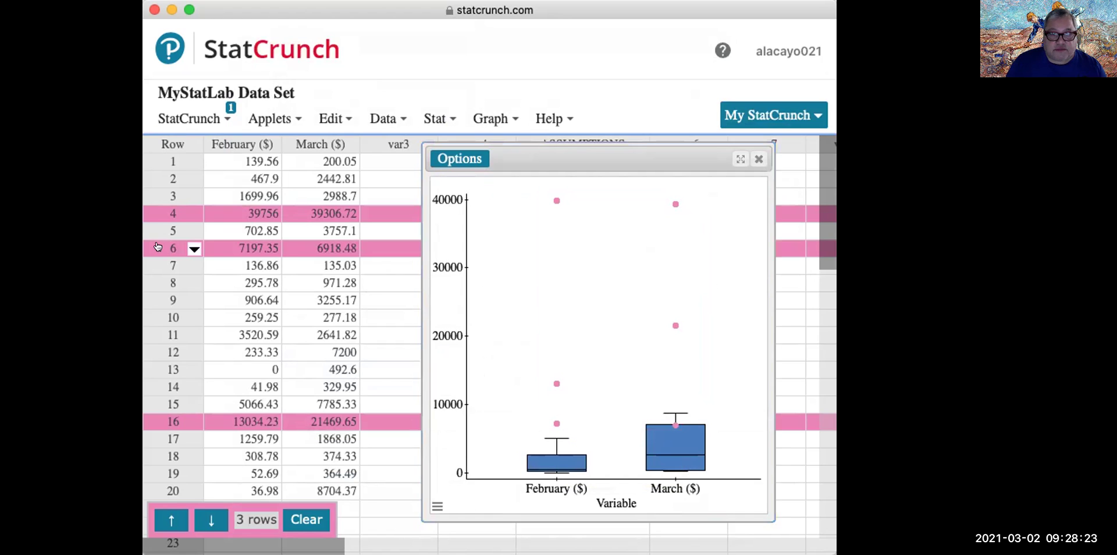
left_click(157, 246)
left_click_drag(531, 385, 680, 193)
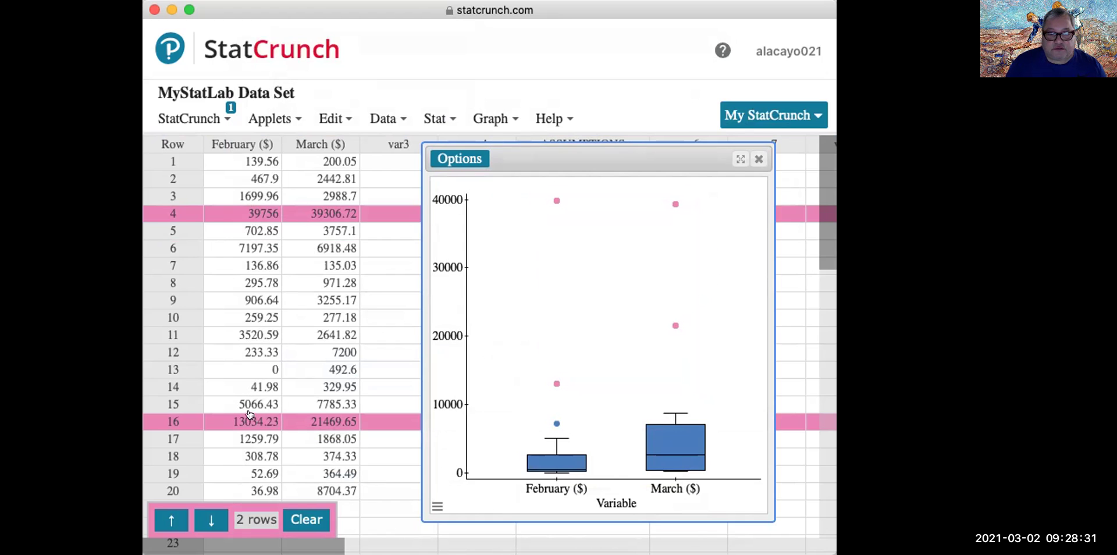
Close the boxplot, enter "rows 4, 16" in row 3 of var6, and remove the highlighting from rows 4 and 16.
left_click(758, 159)
left_click(583, 317)
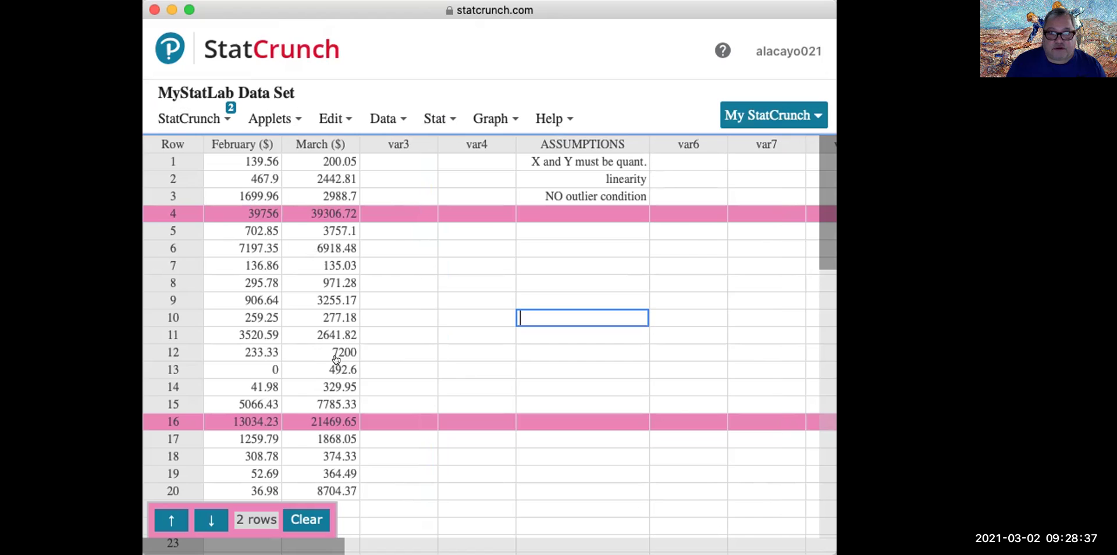
left_click(664, 196)
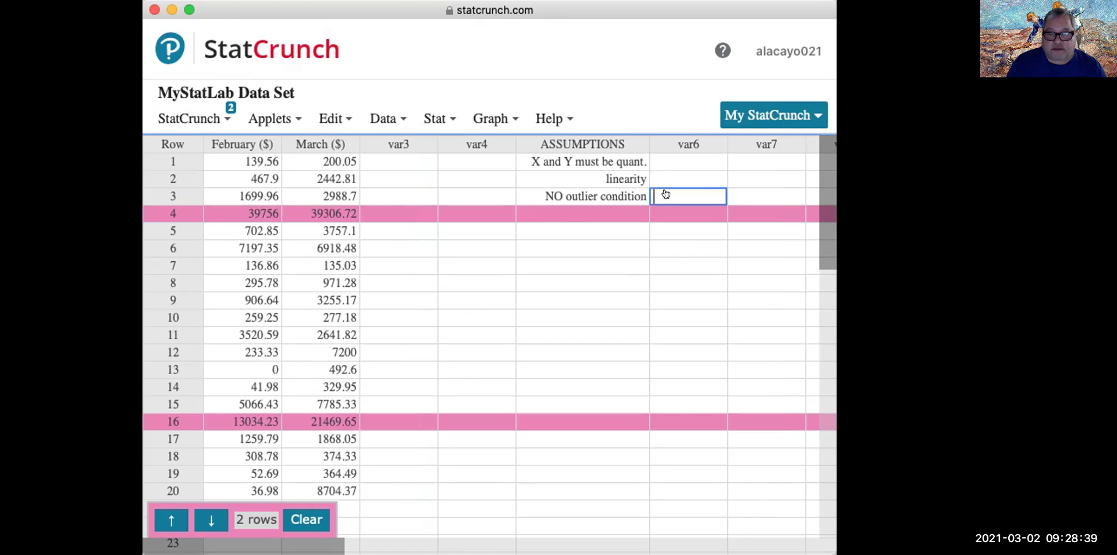
type("rows 4, ")
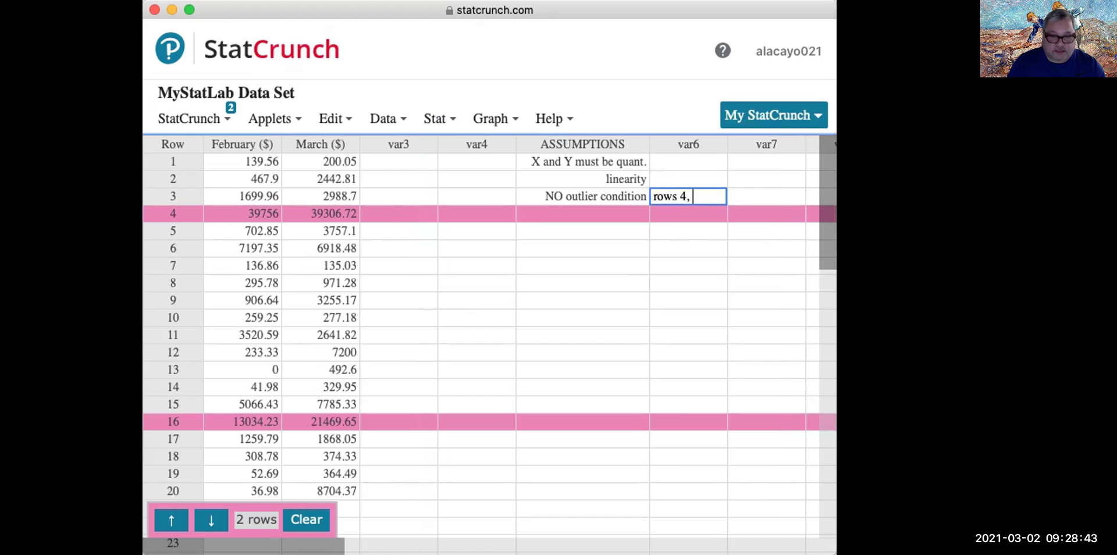
type("66")
left_click(571, 230)
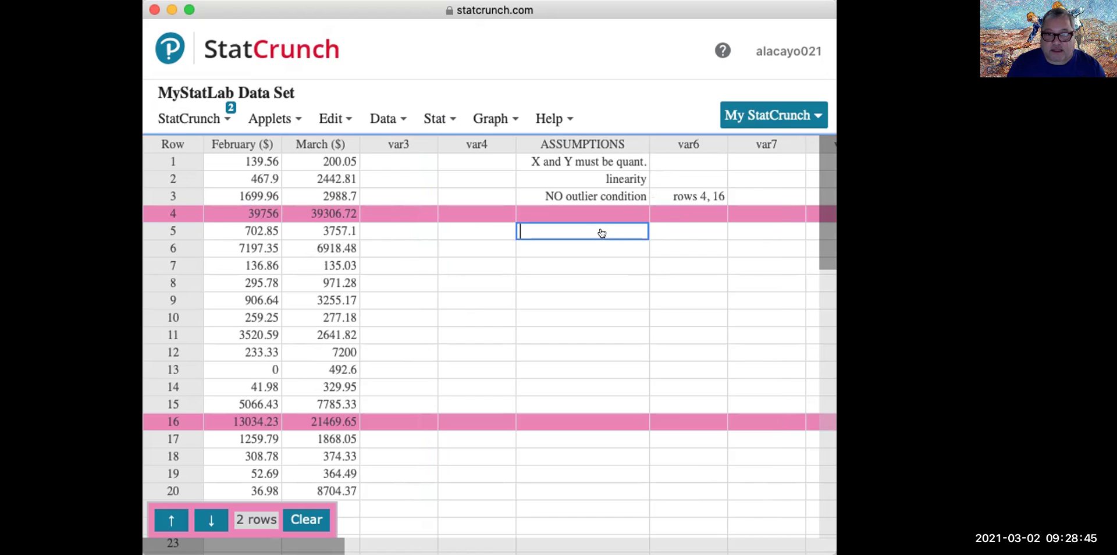
left_click(151, 212)
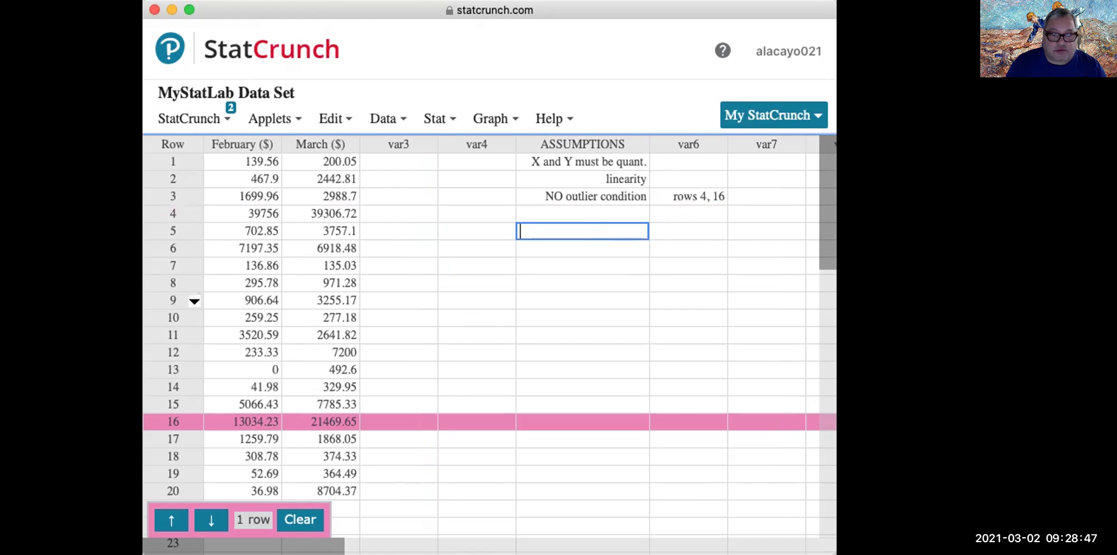
left_click(151, 419)
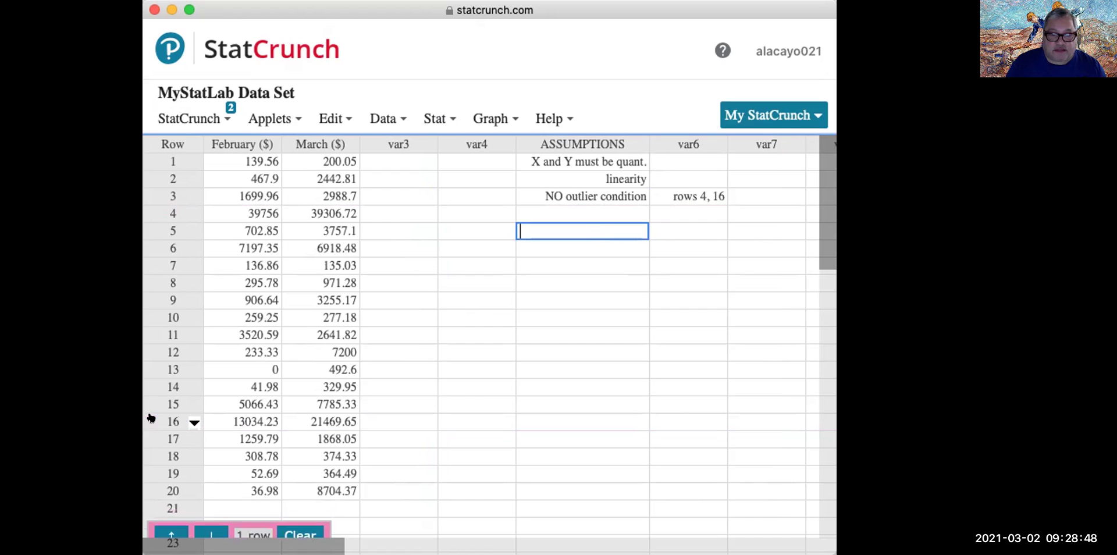
Enter "EQUAL SPREAD" in row 4 of the ASSUMPTIONS column.
left_click(544, 210)
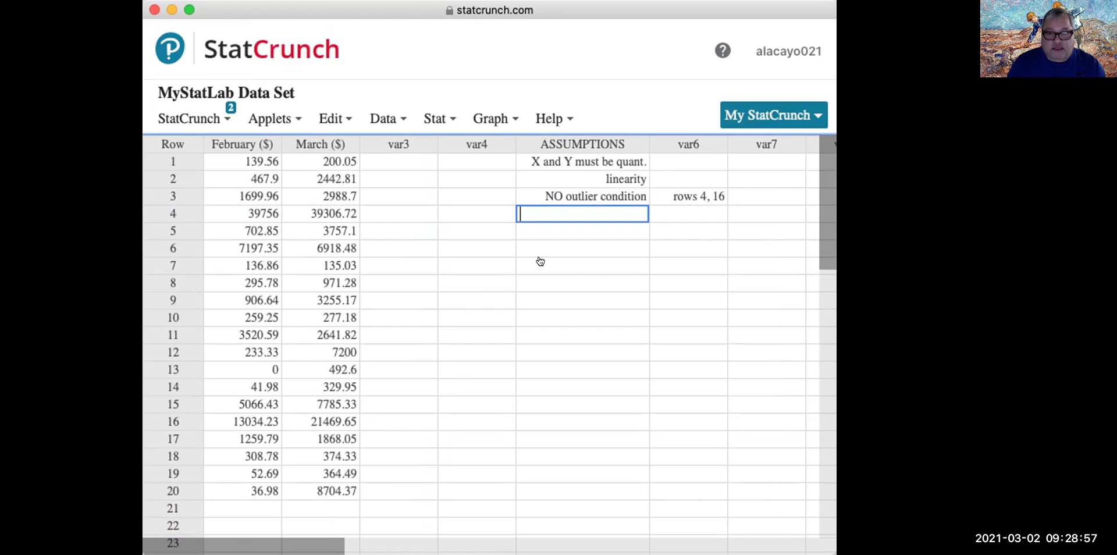
type("EQ")
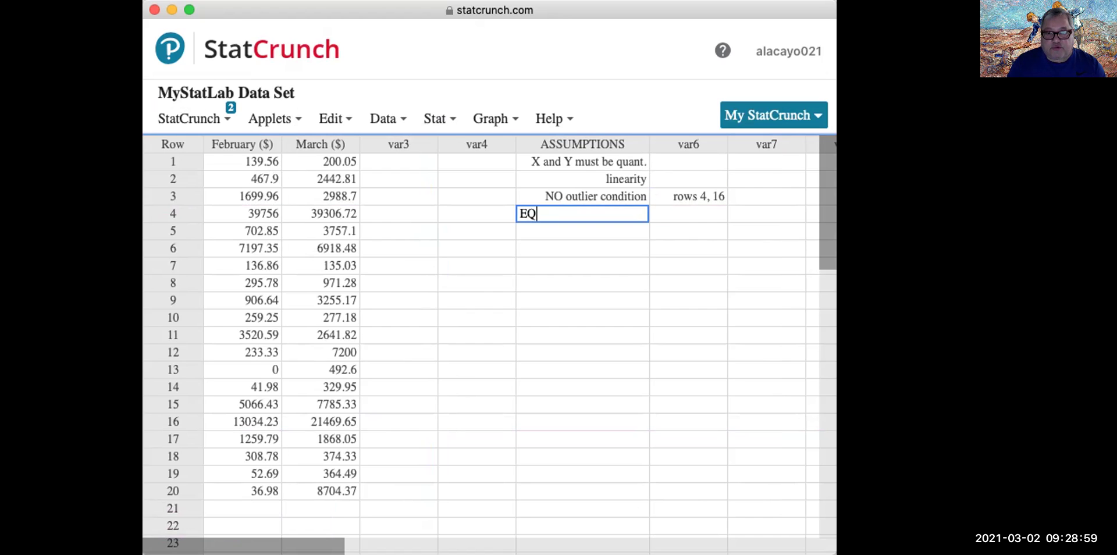
type("UAL SPREAD")
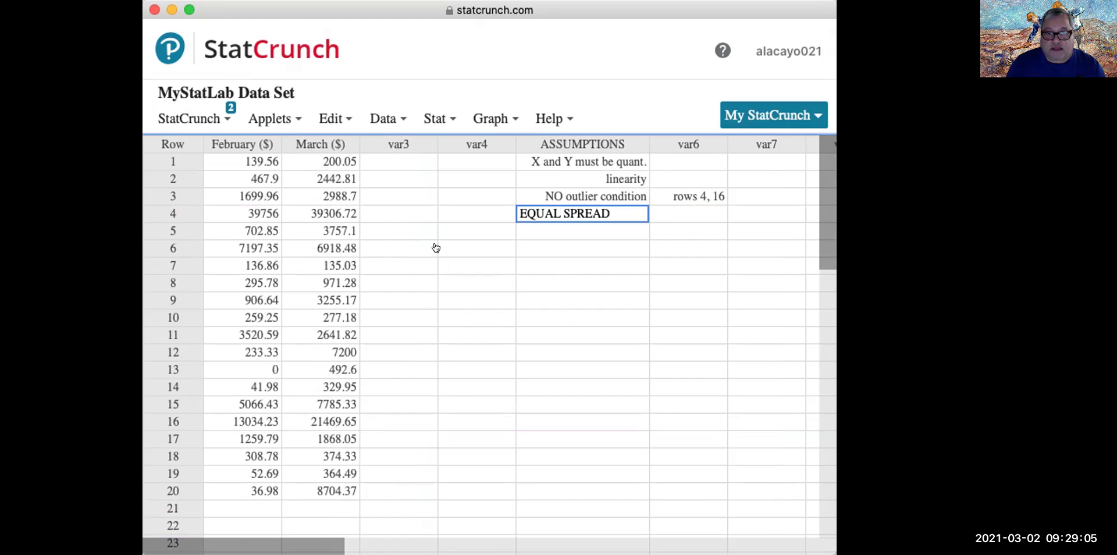
Reopen the hidden scatter plot of February ($) and March ($), examine the spread around the fitted line, and close it.
left_click(190, 117)
left_click(189, 118)
left_click(190, 118)
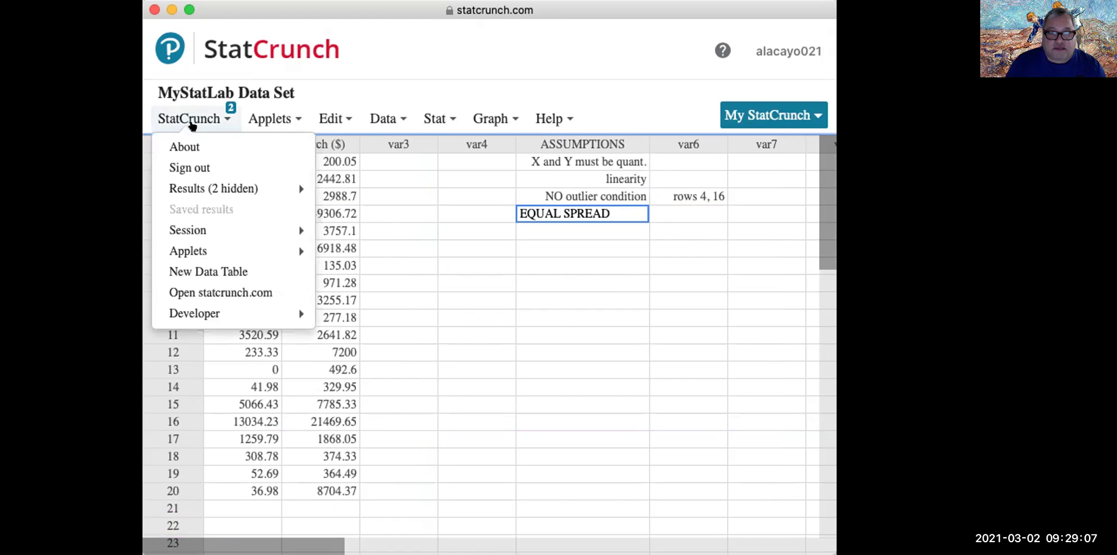
mouse_move(208, 190)
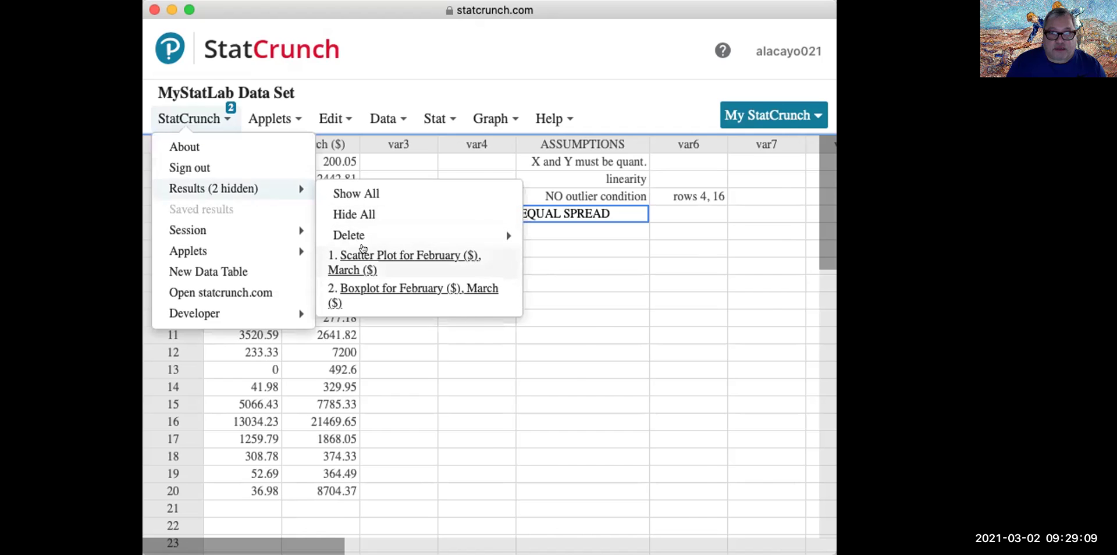
left_click(372, 258)
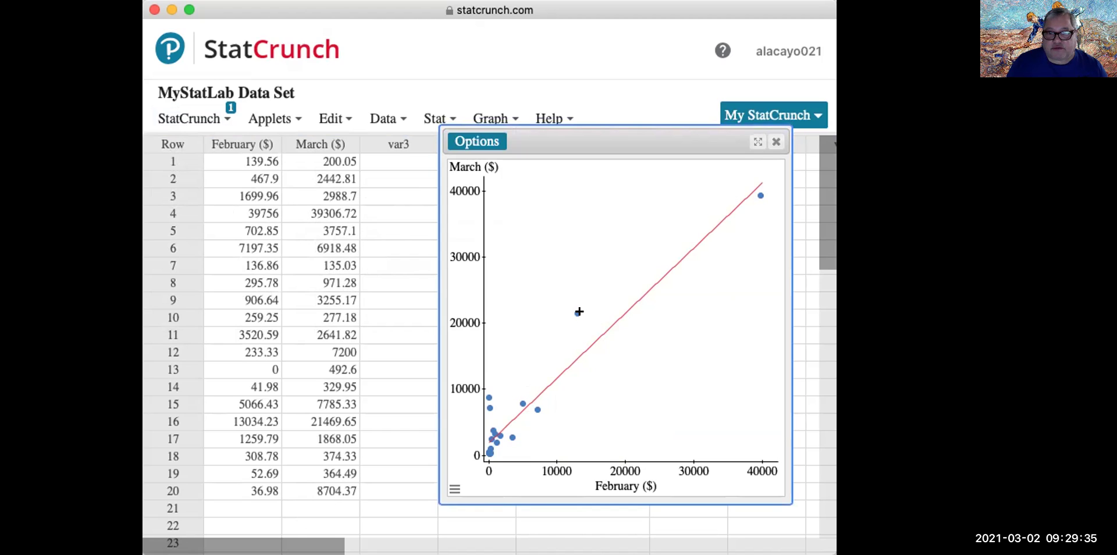
left_click(776, 141)
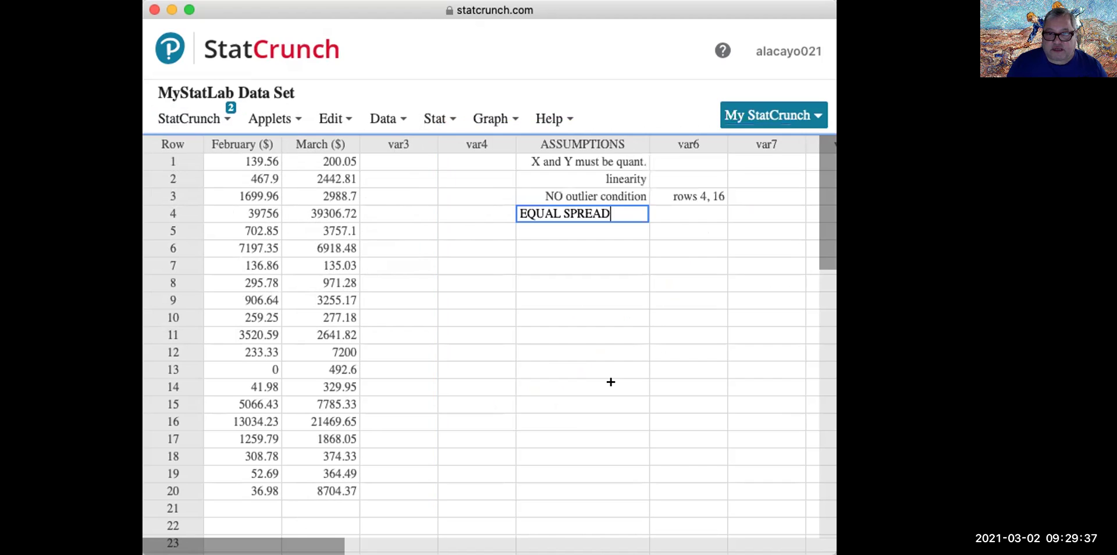
Enter "OK" in var6 for the equal spread, linearity and quantitative variable assumptions in rows 4, 2 and 1.
left_click(679, 211)
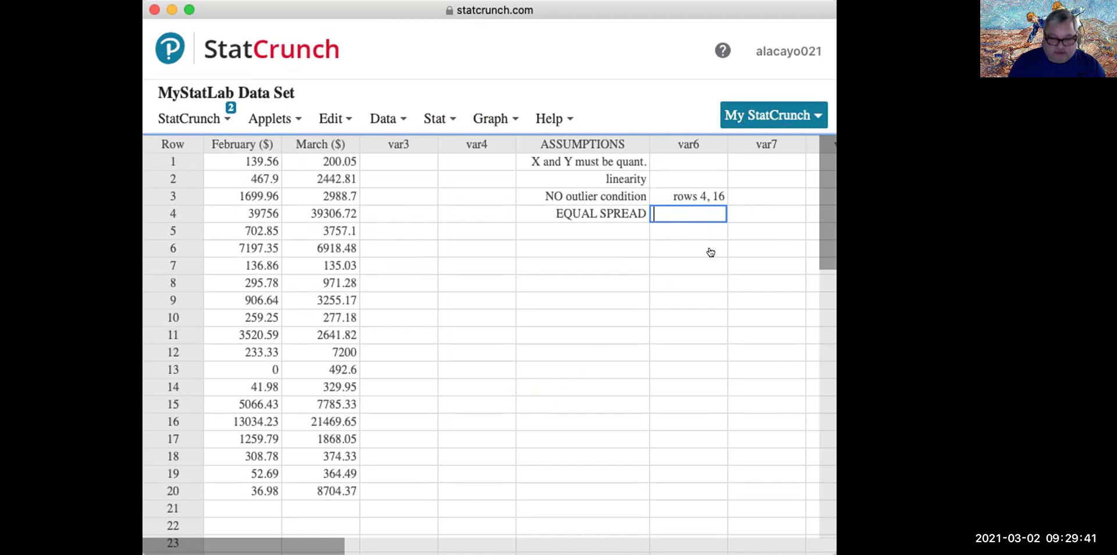
type("OK")
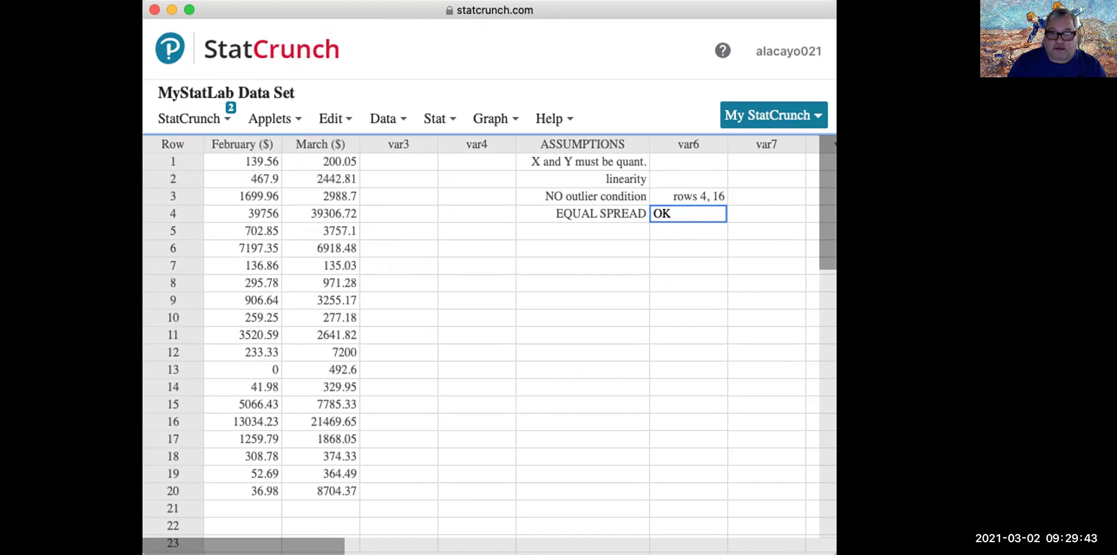
key("Up")
key("Up")
type("OK")
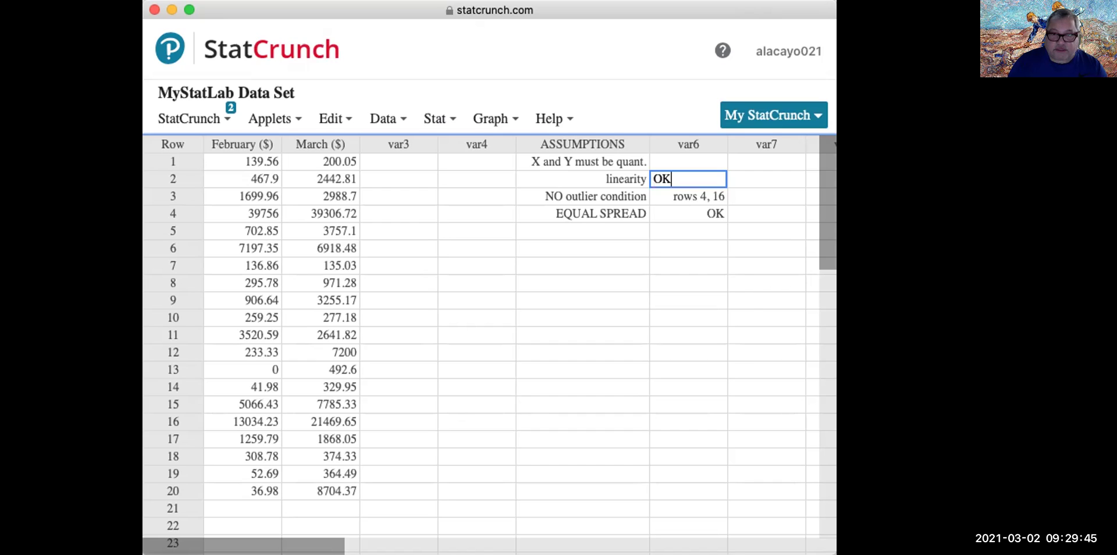
key("Up")
type("OK")
Enter "WORRIED" in row 3 of var4, beside the no outlier condition.
left_click(624, 286)
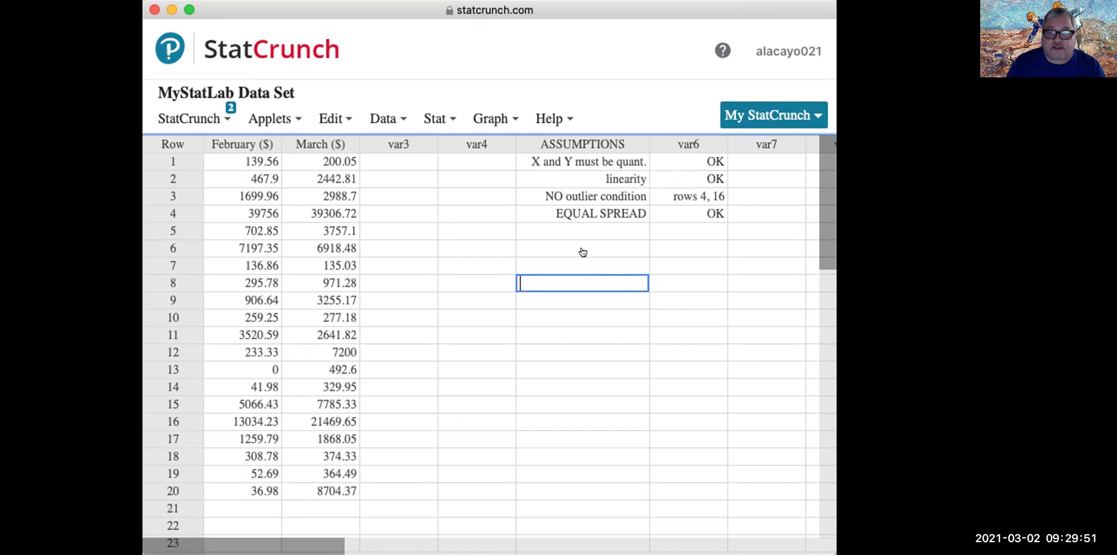
type("WORRIED")
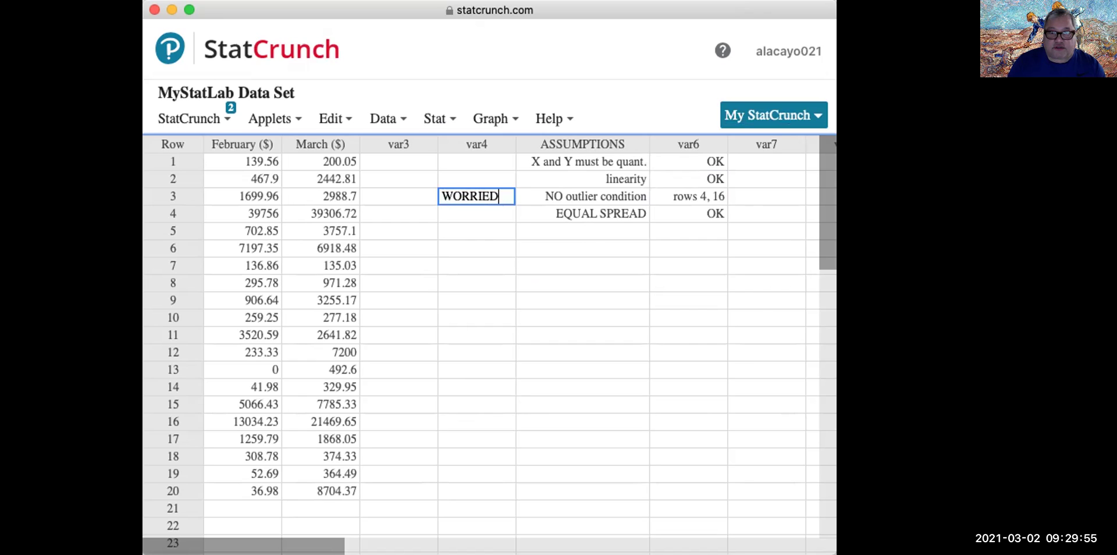
key("Return")
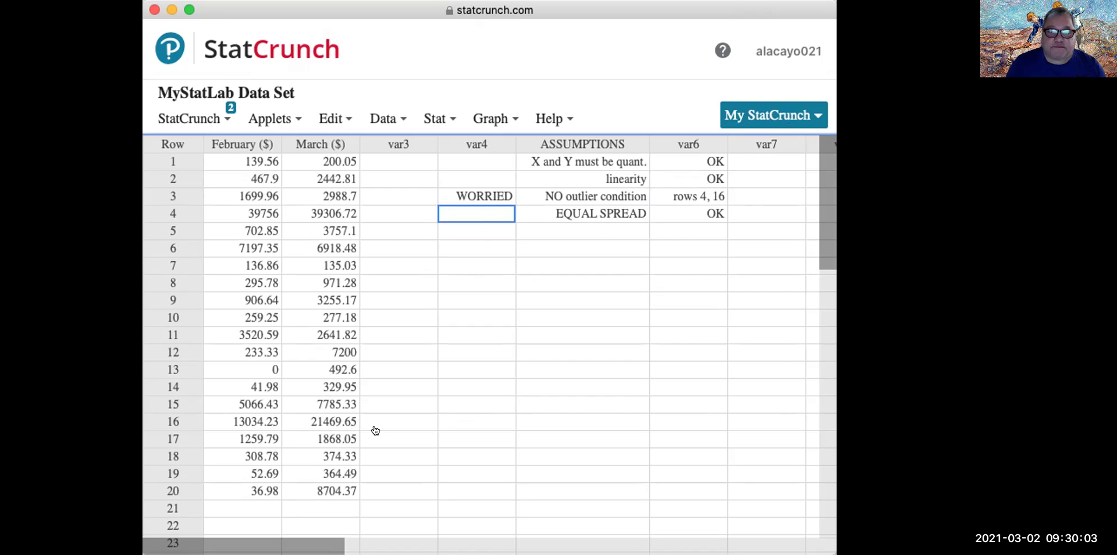
Run a simple linear regression with February ($) as the X variable and March ($) as the Y variable.
left_click(441, 120)
mouse_move(474, 292)
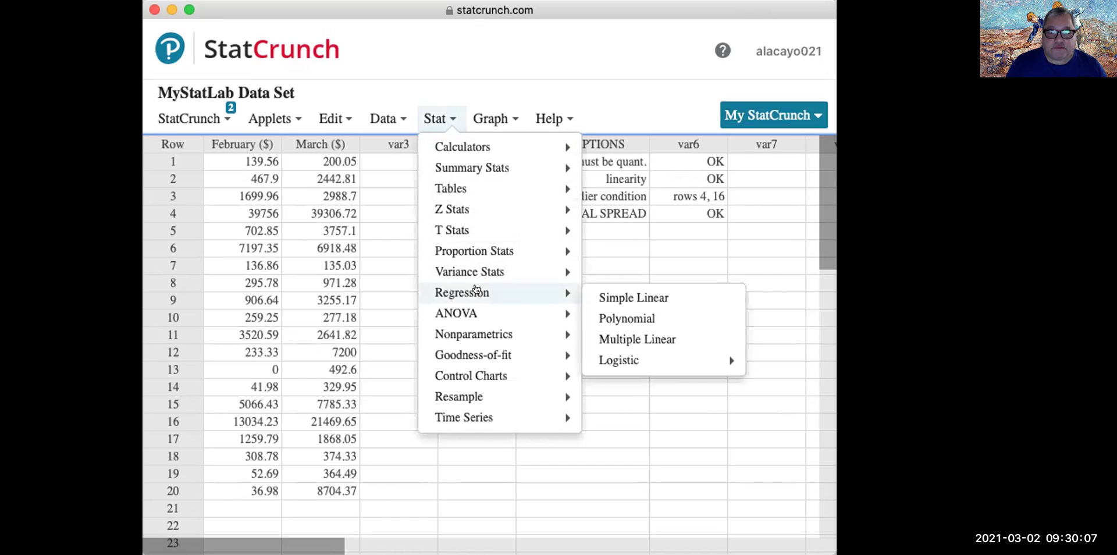
left_click(612, 295)
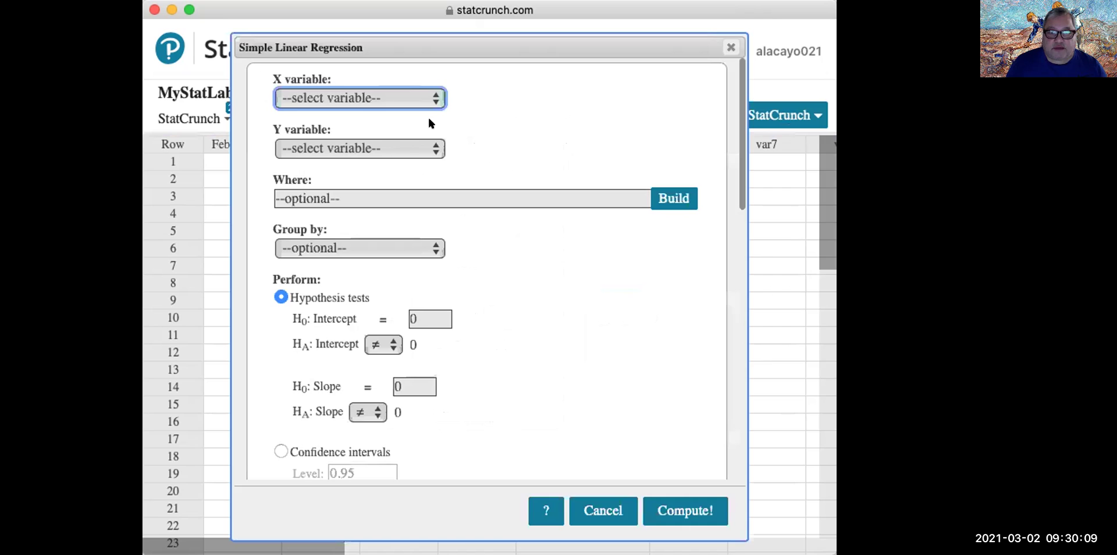
left_click(415, 104)
left_click(388, 120)
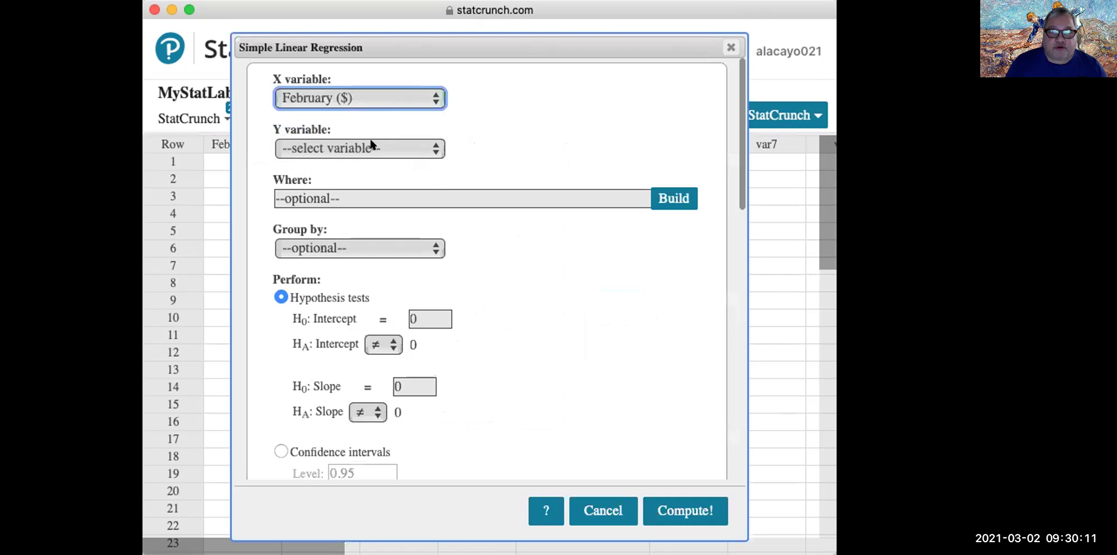
left_click(371, 147)
left_click(361, 187)
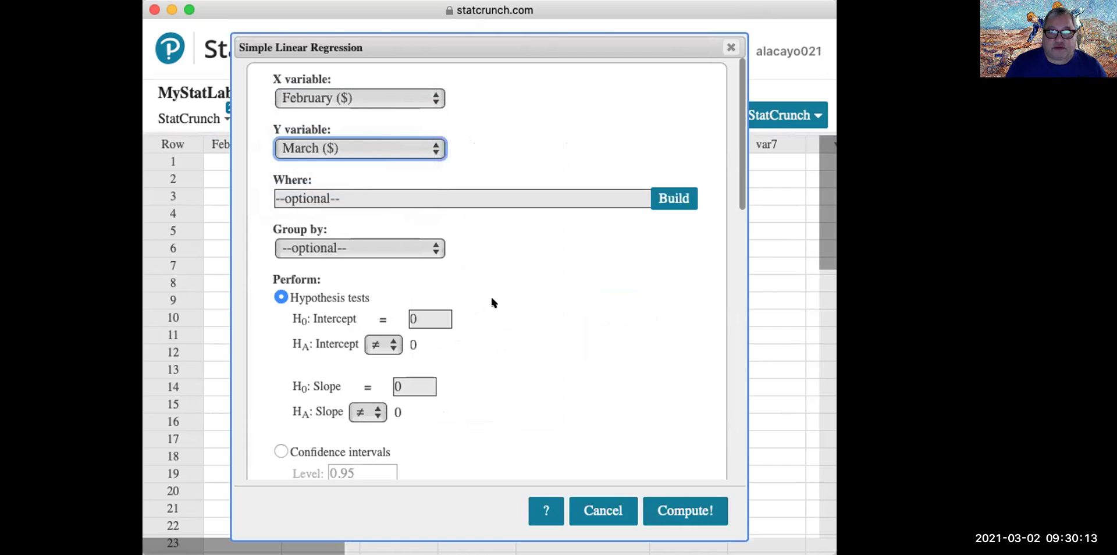
left_click(686, 510)
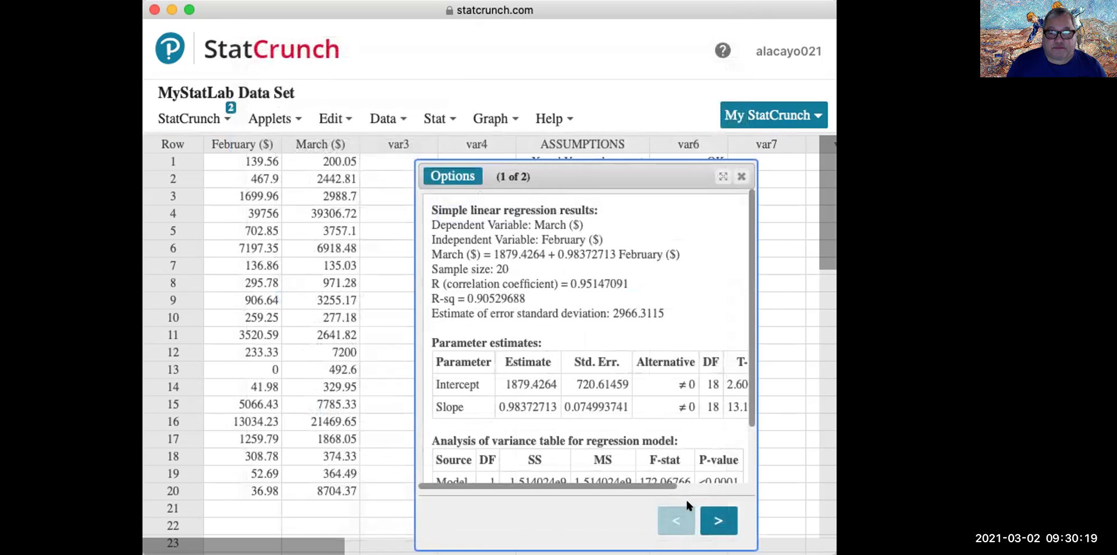
Examine the regression equation, sample size, R-sq and fitted line plot, widening the results window to show more of the parameter estimates.
left_click_drag(501, 299, 422, 295)
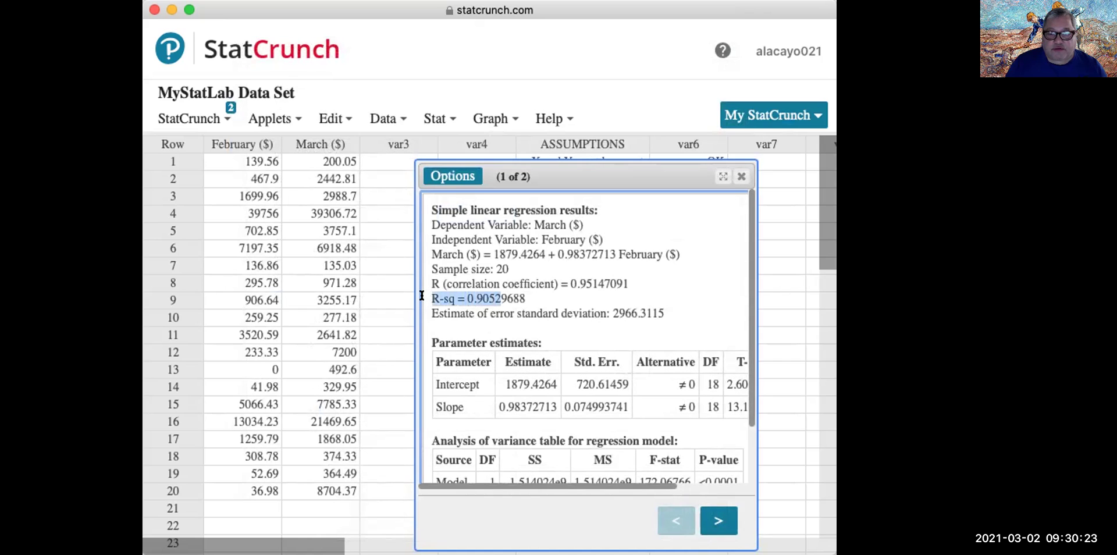
left_click(678, 255)
left_click_drag(678, 255, 427, 255)
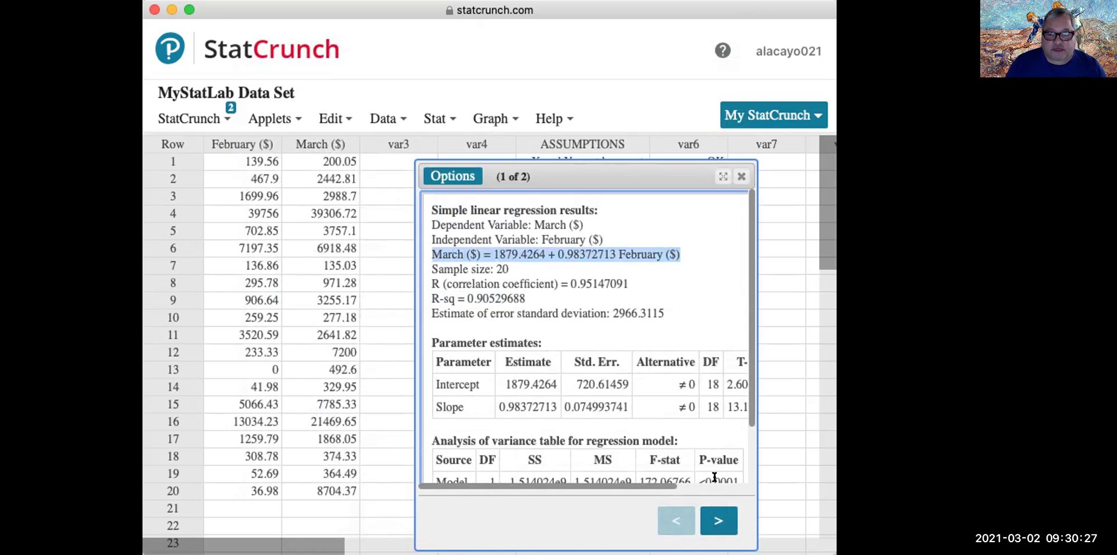
left_click(719, 516)
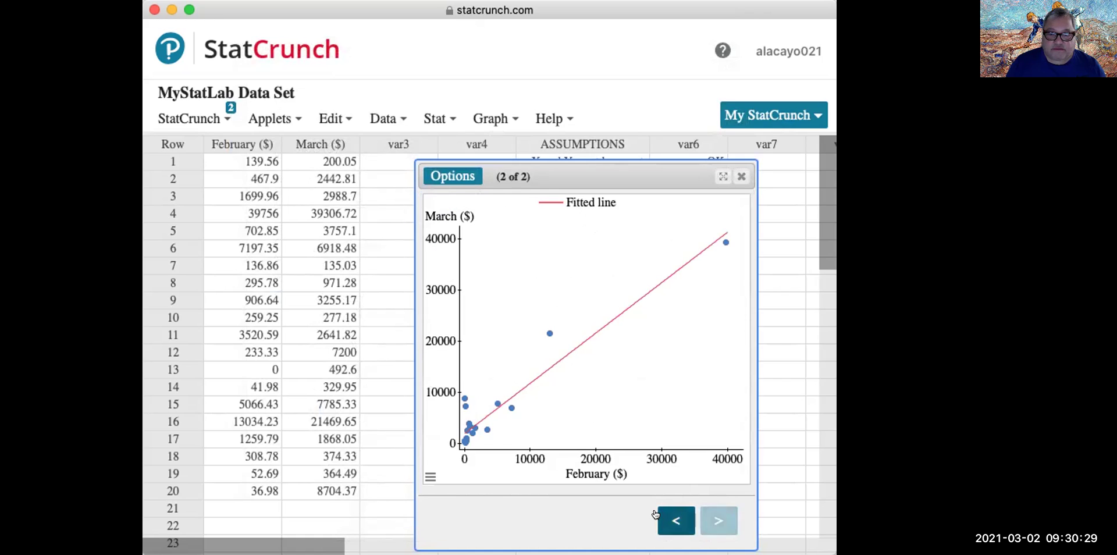
left_click(661, 513)
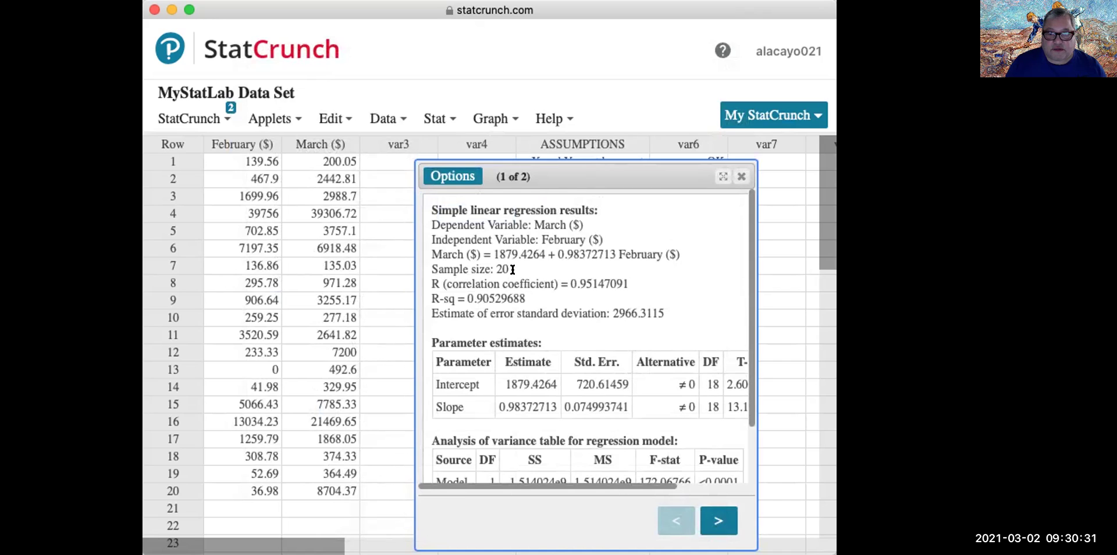
left_click_drag(508, 294, 427, 289)
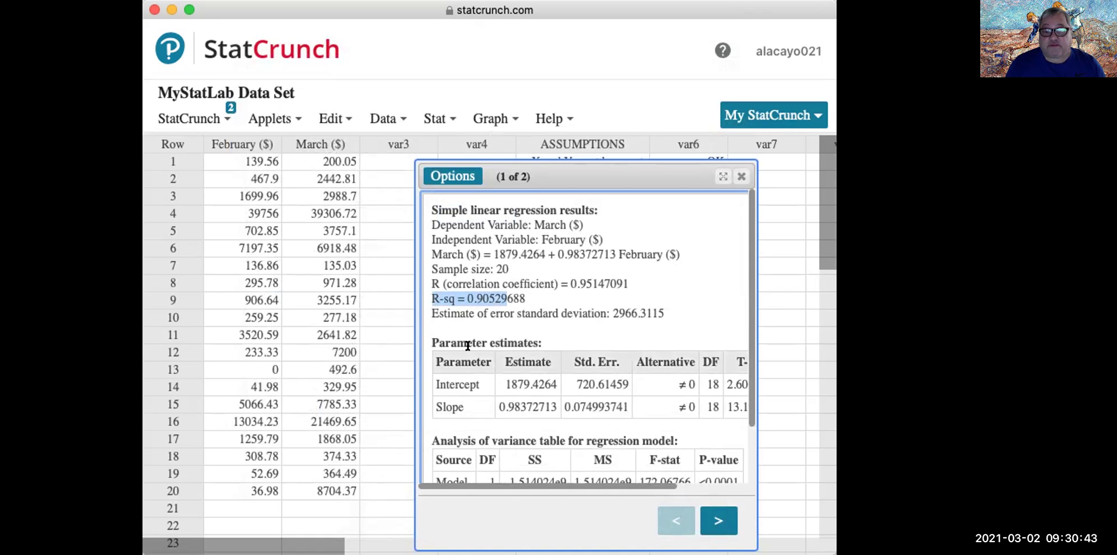
left_click_drag(750, 325, 799, 326)
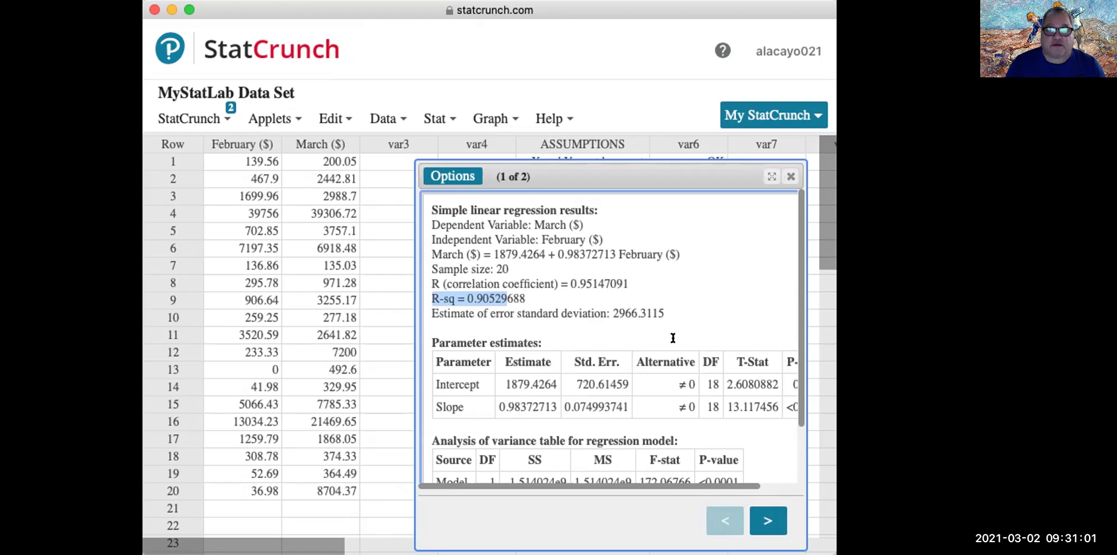
left_click_drag(678, 256, 425, 255)
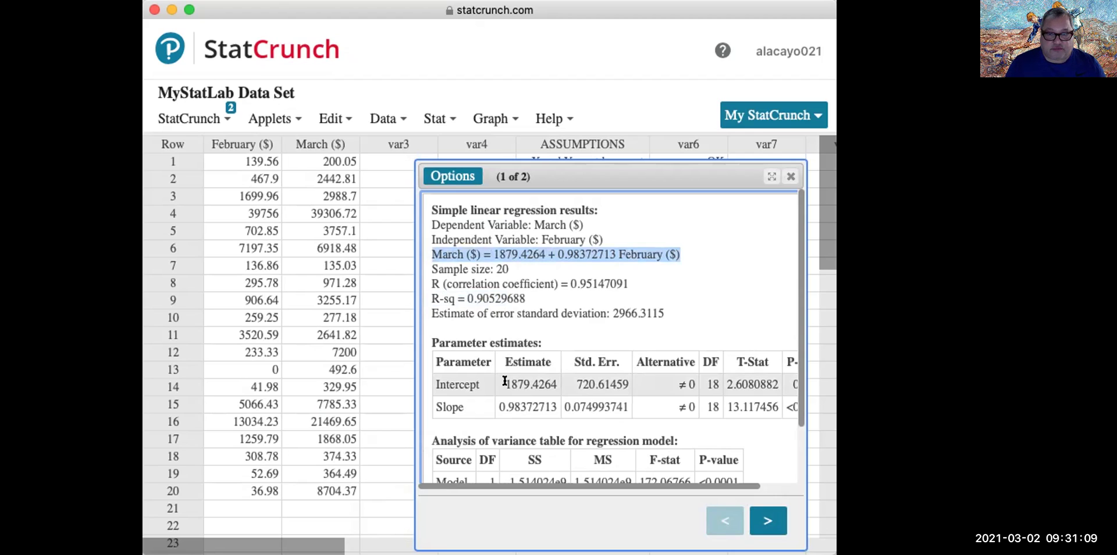
left_click_drag(500, 298, 430, 296)
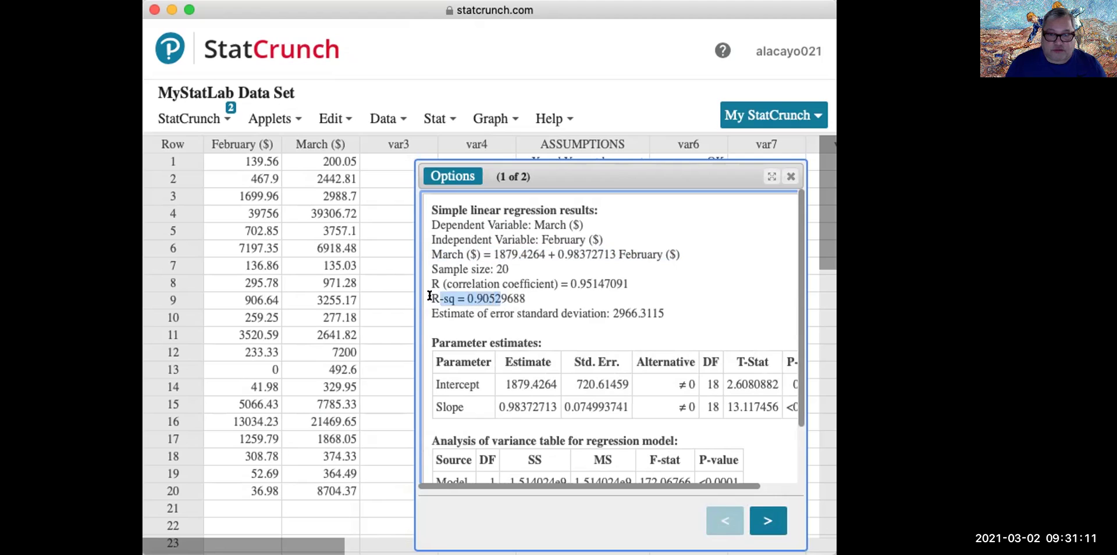
left_click_drag(618, 284, 423, 298)
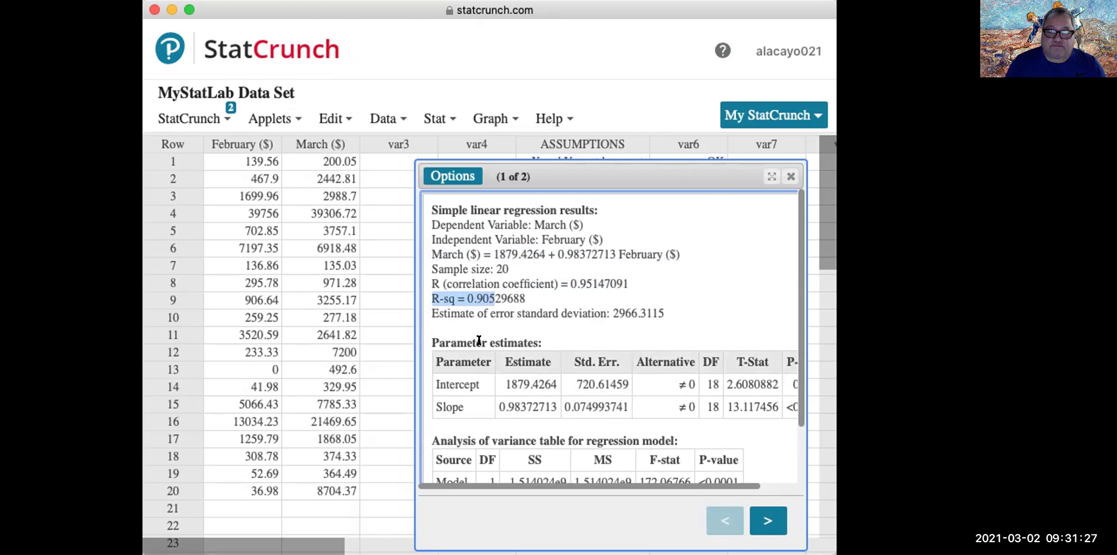
Close the regression results and highlight the no outlier condition entries in row 3, from var4 to var6.
left_click(790, 177)
left_click(471, 195)
left_click_drag(471, 192, 675, 196)
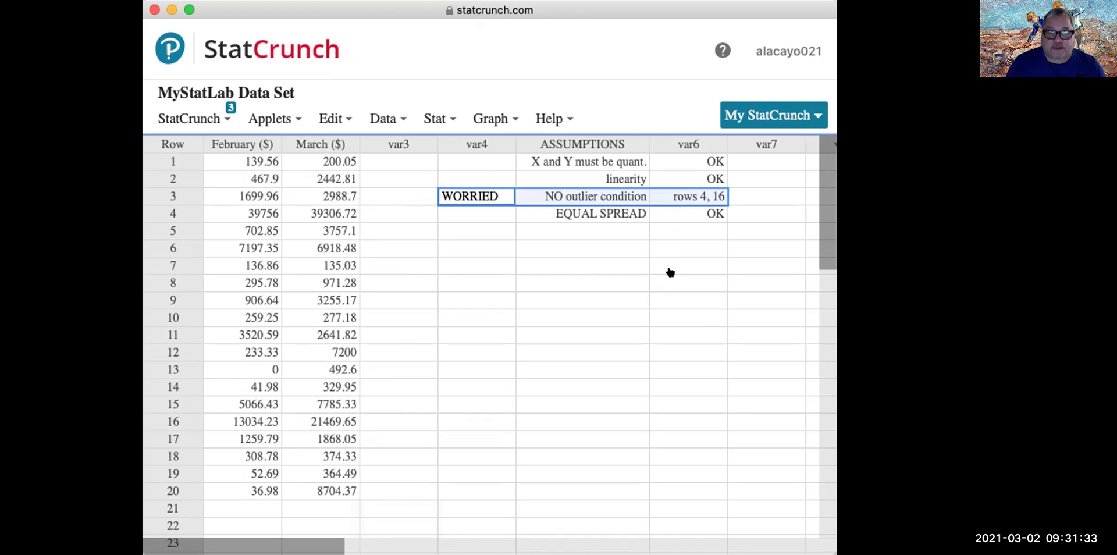
Delete the February ($) and March ($) values of the outliers in rows 4 and 16.
left_click(233, 214)
left_click_drag(296, 209, 312, 212)
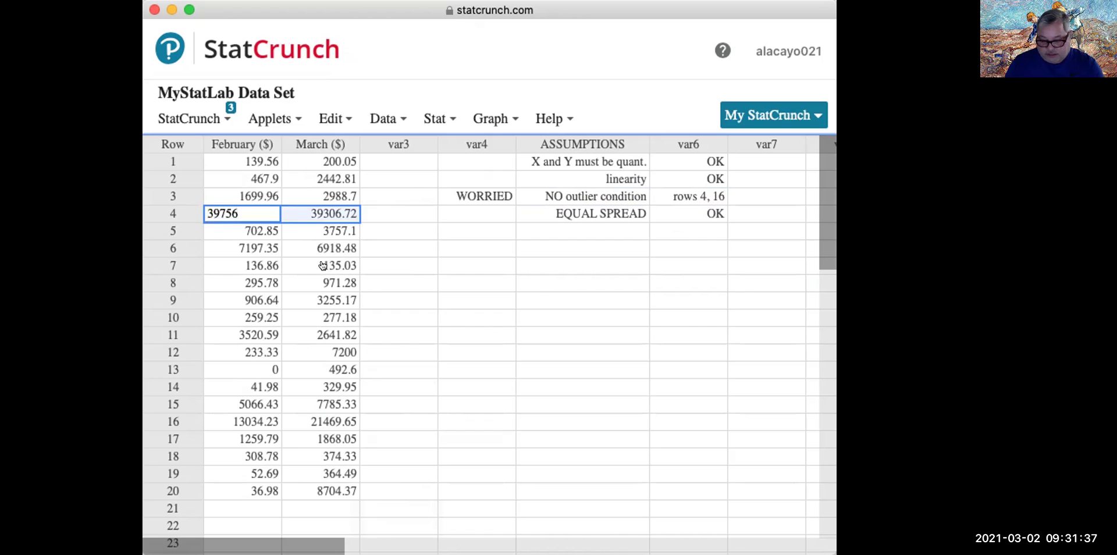
key("Delete")
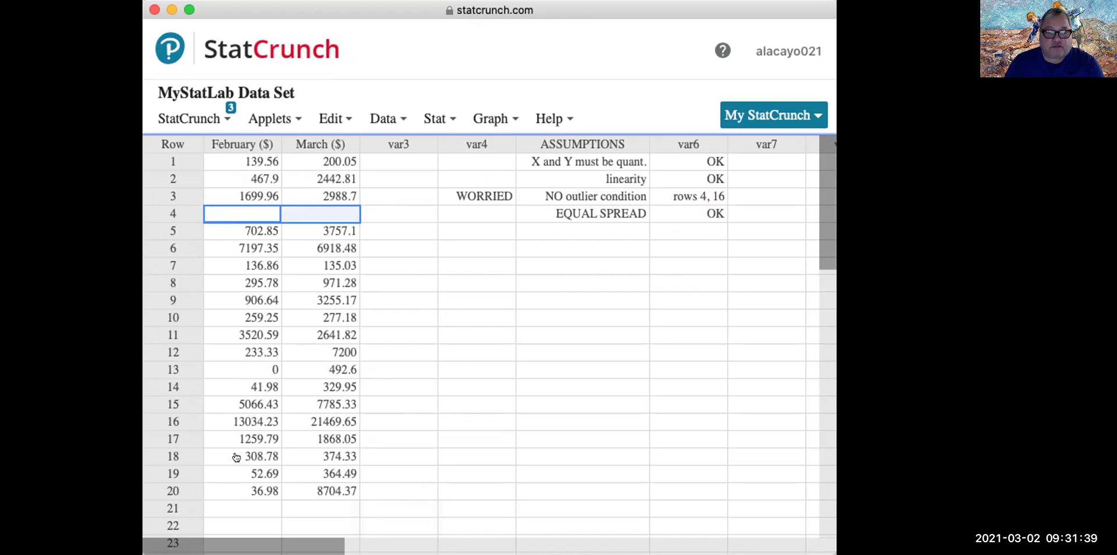
left_click(236, 418)
left_click_drag(236, 418, 300, 419)
key("Delete")
left_click(444, 402)
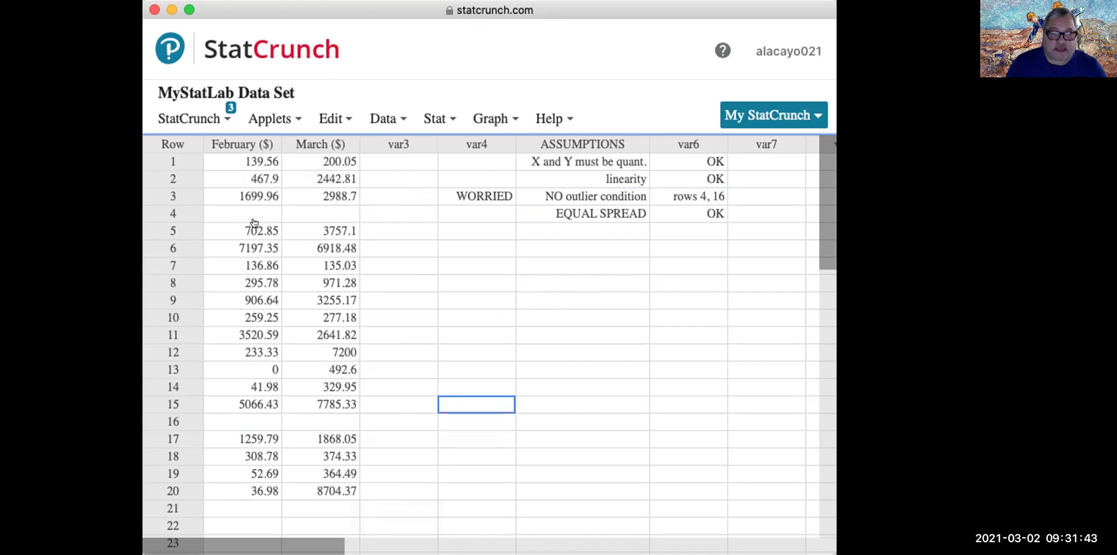
Rerun the simple linear regression without the outliers, using February ($) as X and March ($) as Y.
left_click(432, 114)
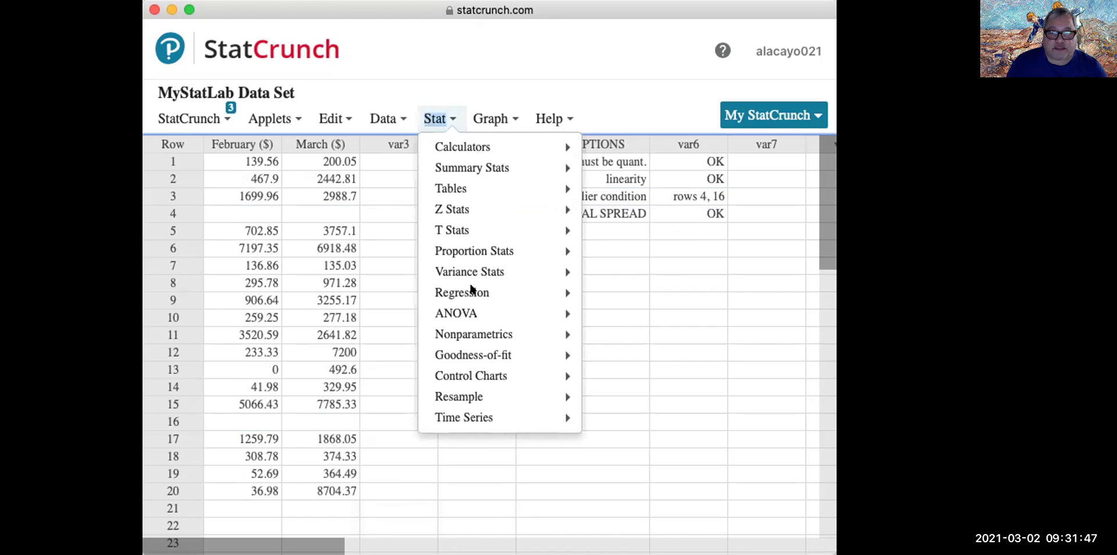
left_click(426, 297)
mouse_move(443, 292)
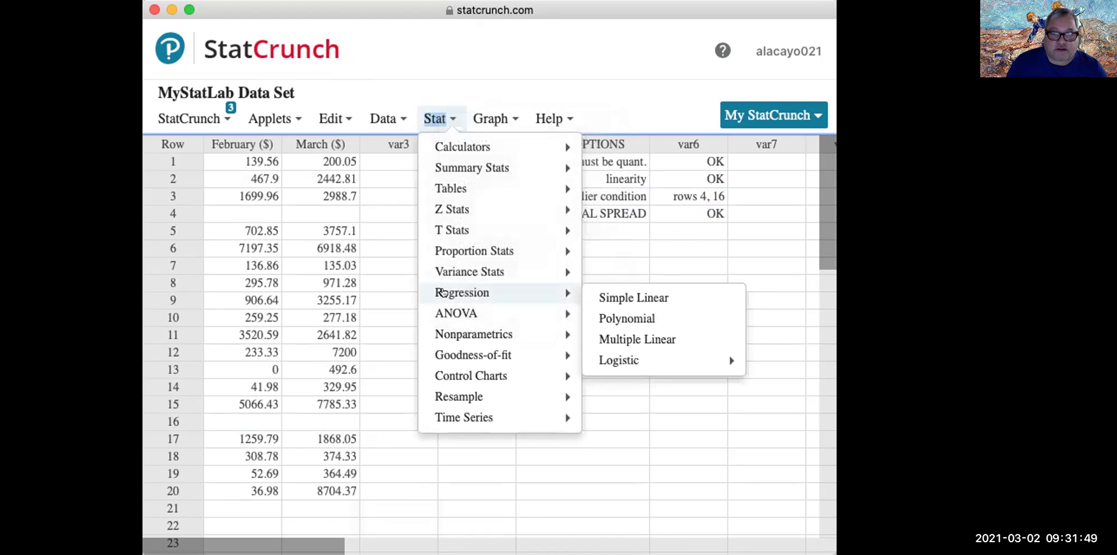
left_click(625, 299)
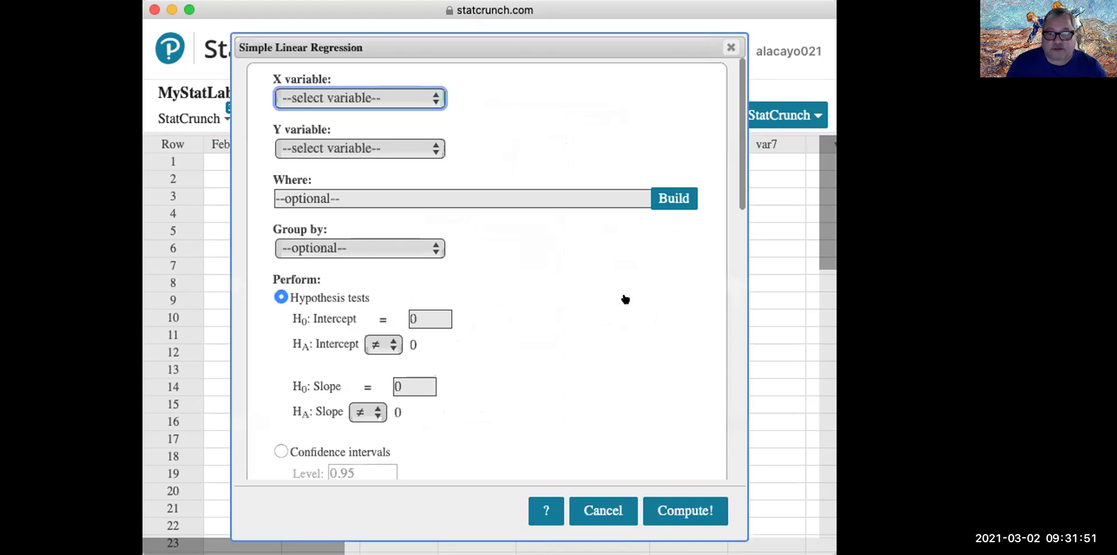
left_click(413, 91)
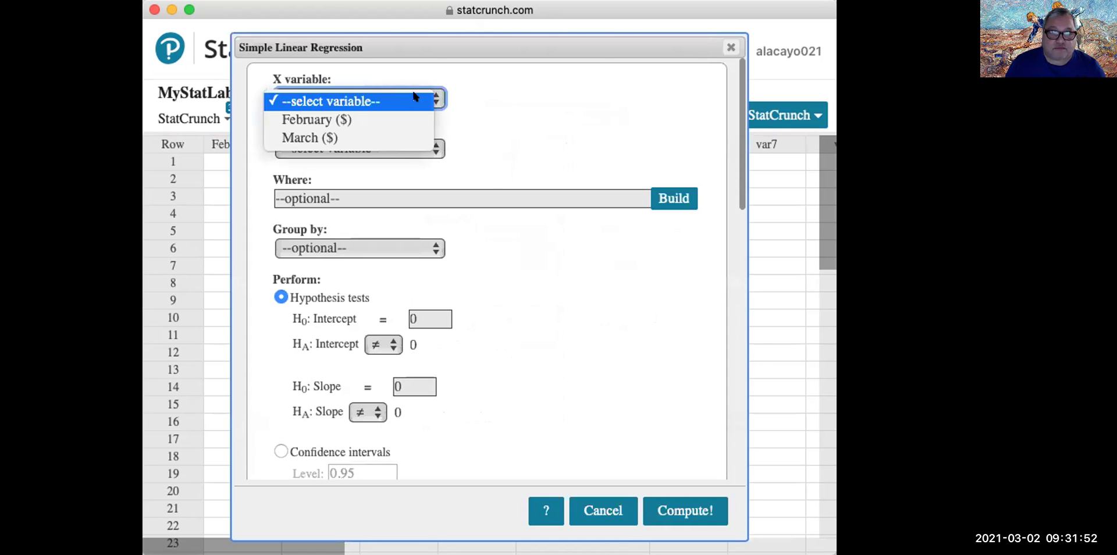
left_click(384, 116)
left_click(368, 147)
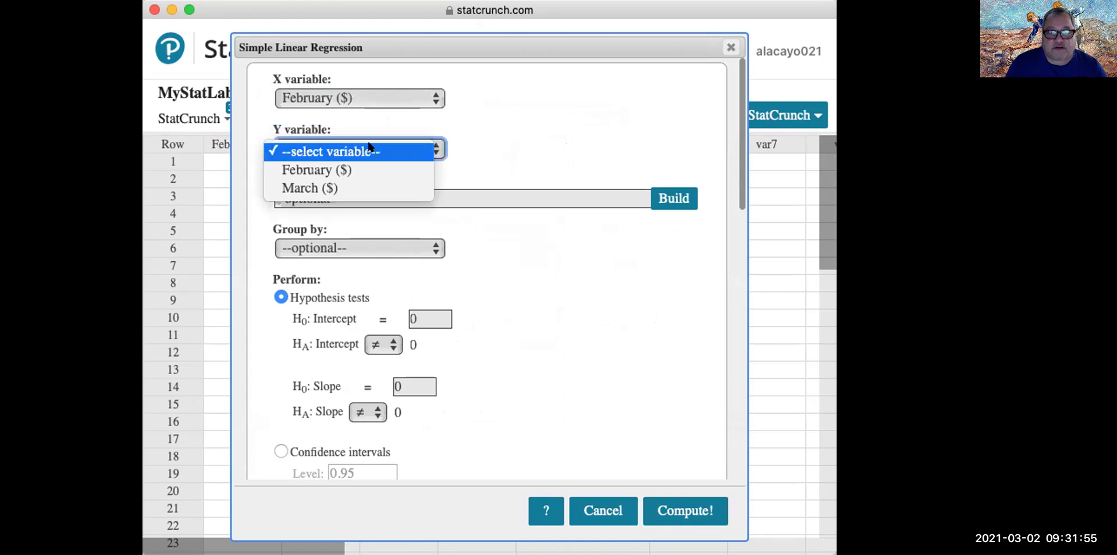
left_click(340, 185)
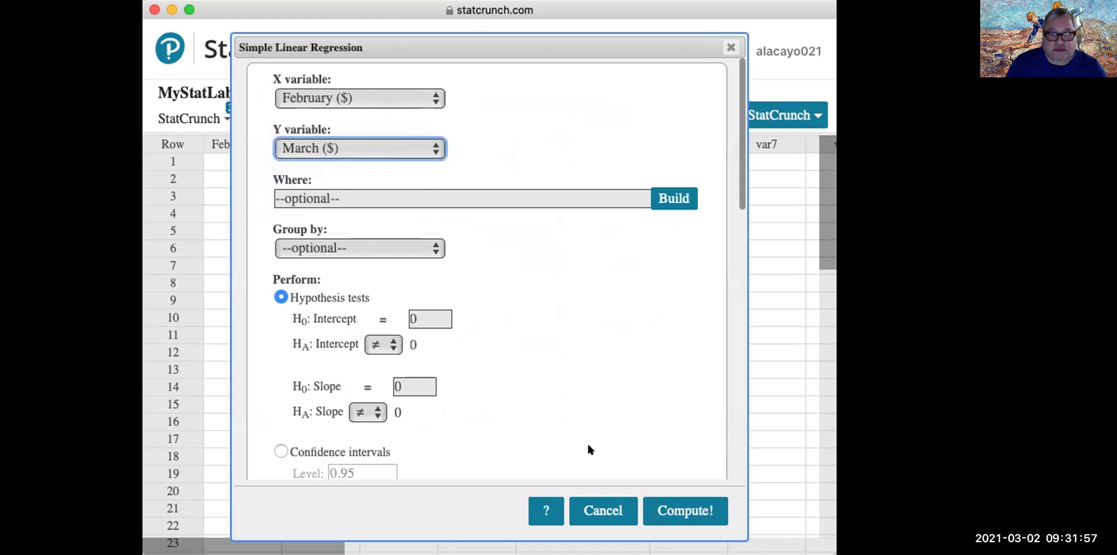
left_click(680, 511)
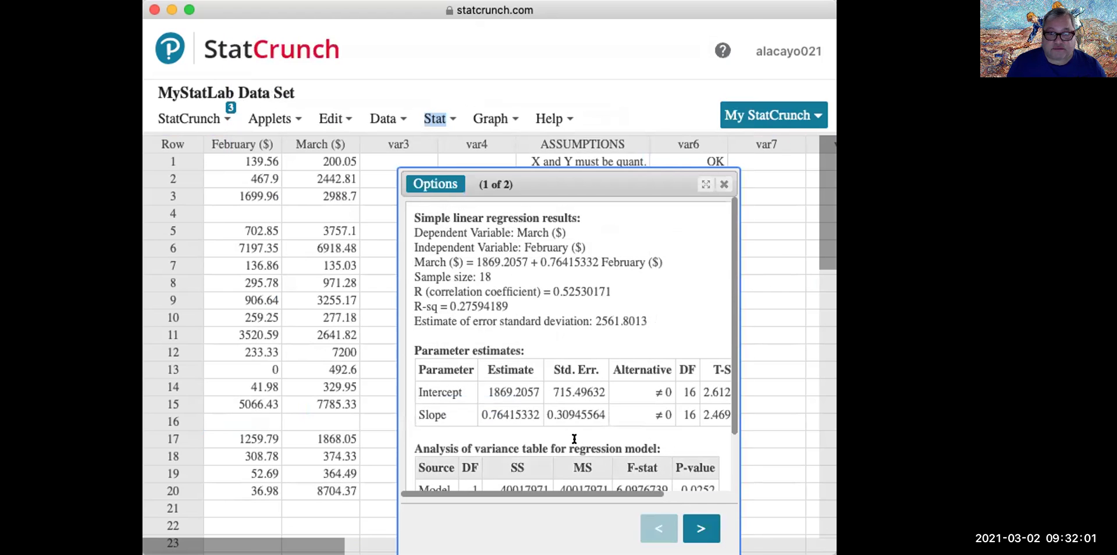
Reopen the hidden regression results for the full data and arrange them side by side with the results without outliers.
left_click_drag(492, 272, 410, 277)
left_click_drag(566, 177, 662, 172)
left_click(184, 114)
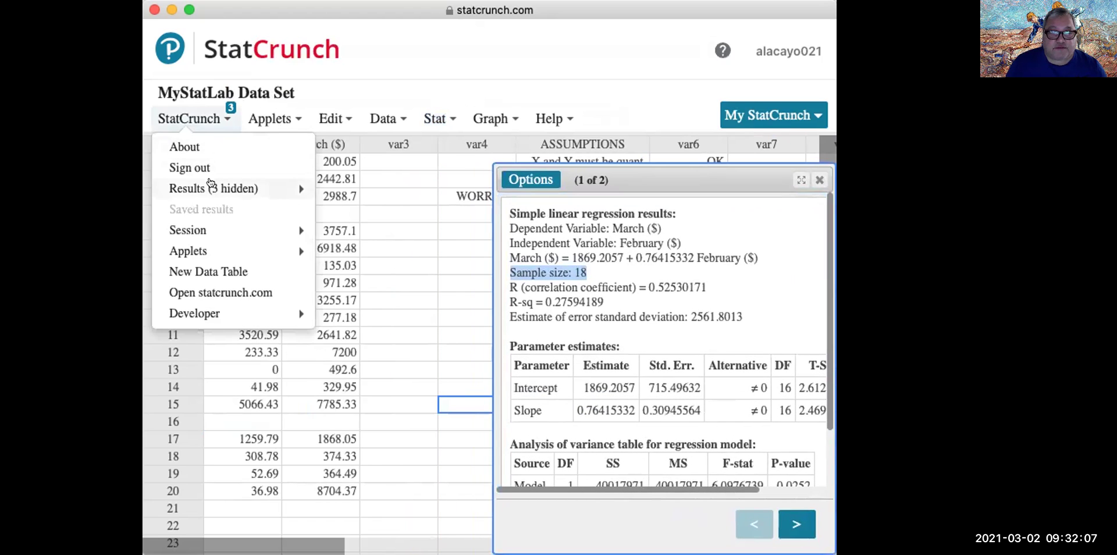
mouse_move(212, 186)
left_click(350, 328)
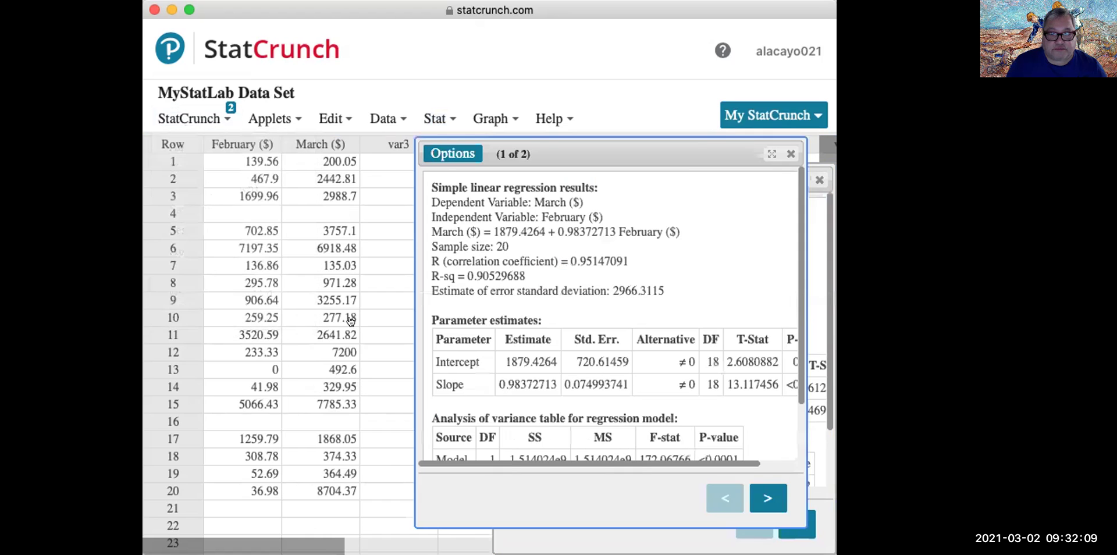
left_click_drag(697, 149, 400, 176)
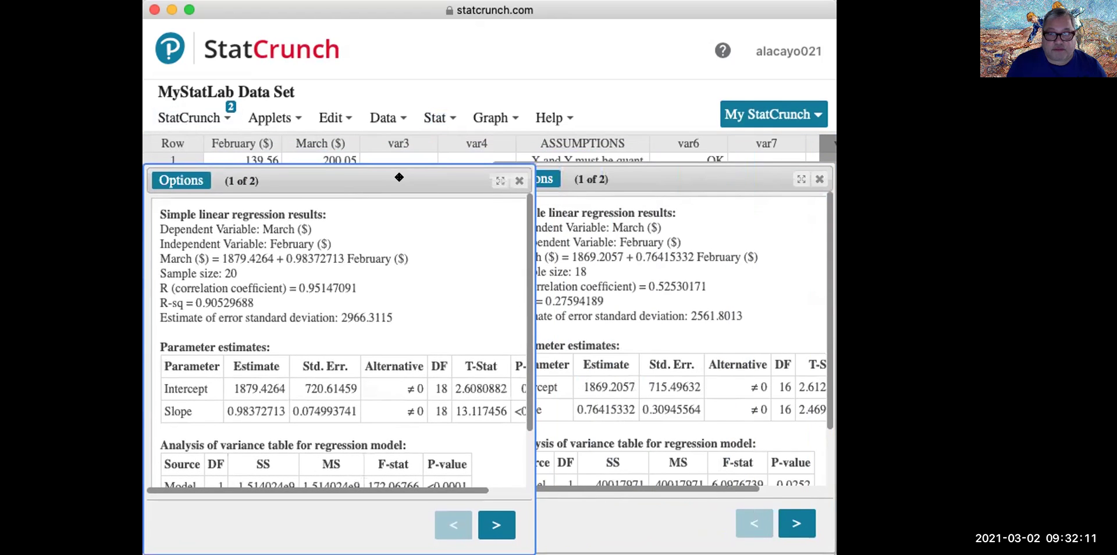
left_click_drag(528, 245, 480, 245)
Compare the sample size, correlation coefficient and R-sq of the regressions with and without the outliers.
left_click_drag(223, 303, 158, 303)
left_click_drag(578, 299, 507, 296)
left_click_drag(357, 285, 193, 268)
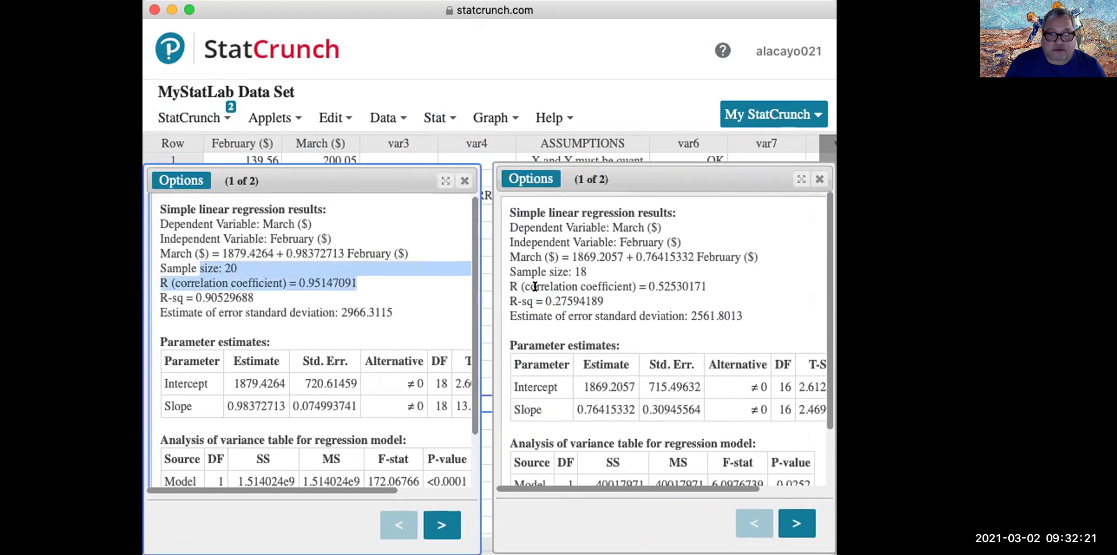
left_click_drag(590, 269, 522, 269)
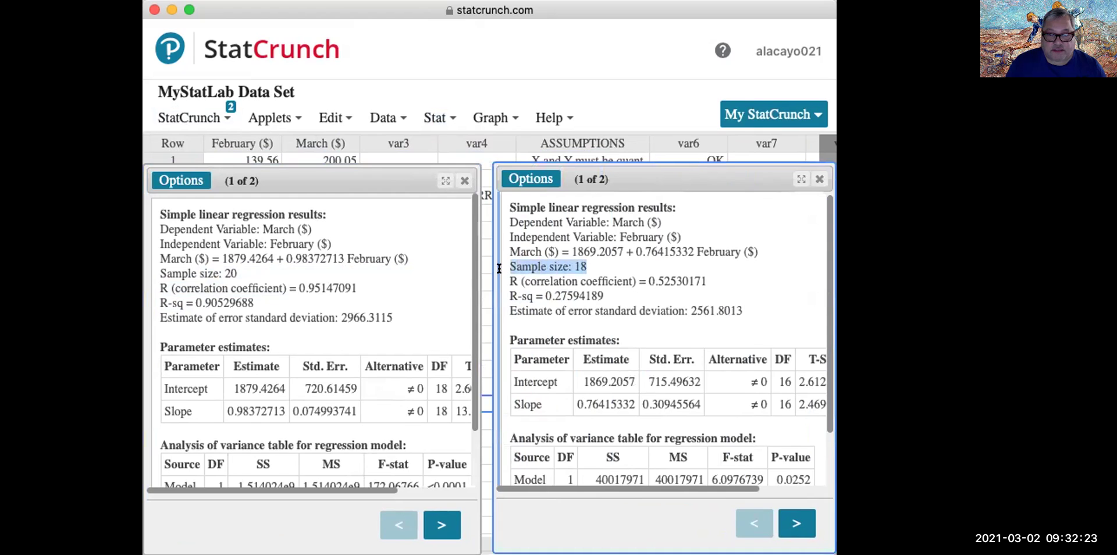
left_click_drag(237, 268, 174, 269)
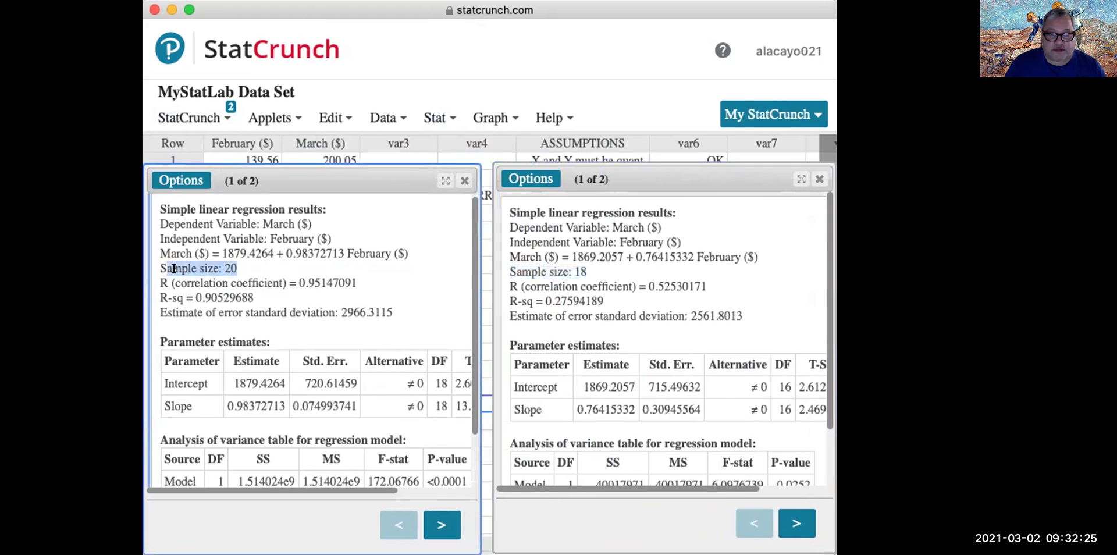
left_click_drag(587, 267, 493, 261)
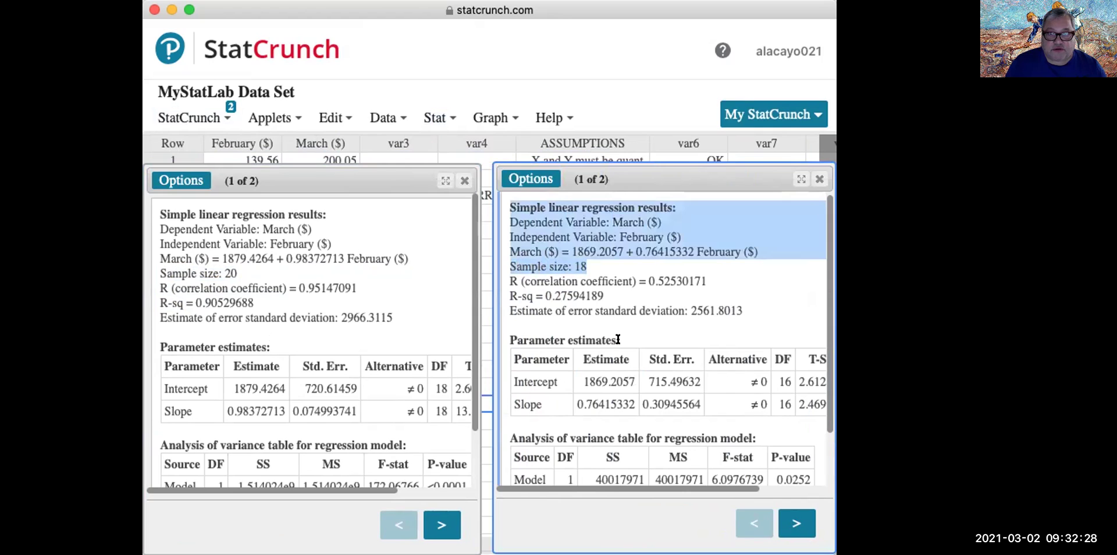
left_click(618, 301)
left_click_drag(223, 297, 160, 295)
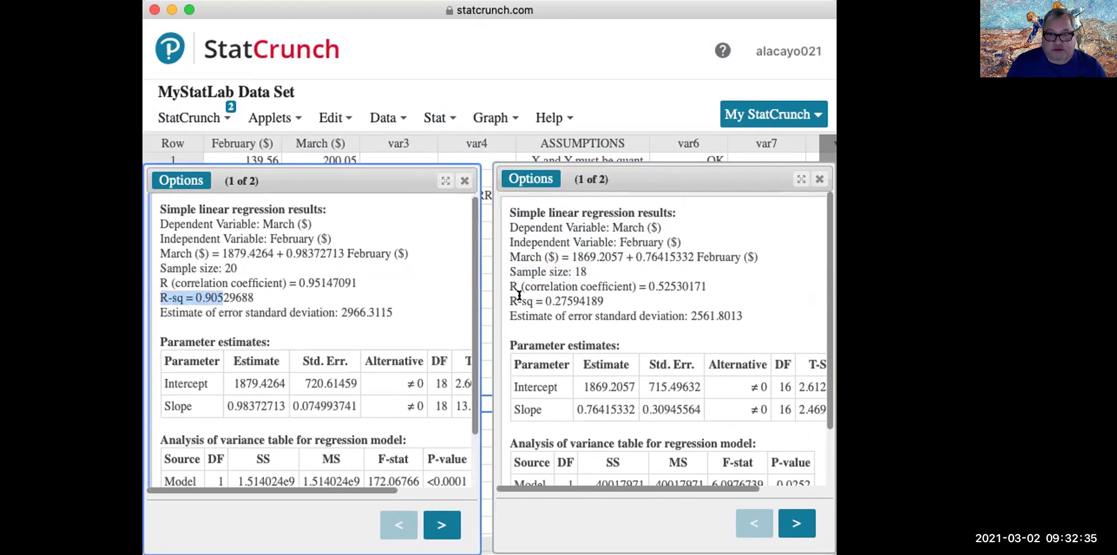
left_click_drag(578, 299, 505, 290)
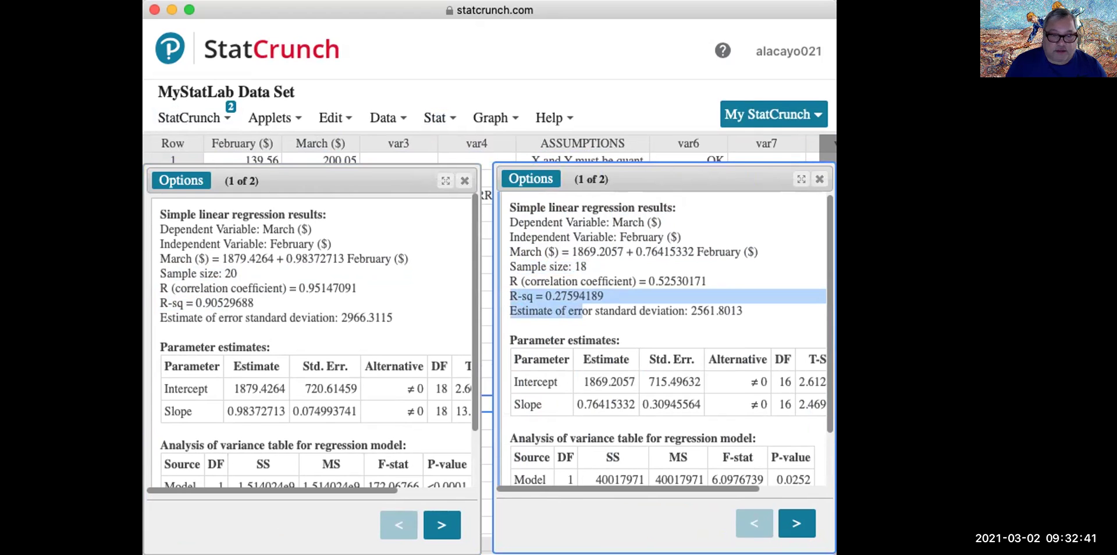
Return to the homework question 4.CE.55-T and close its data table to uncover the answer choices.
key("super+Tab")
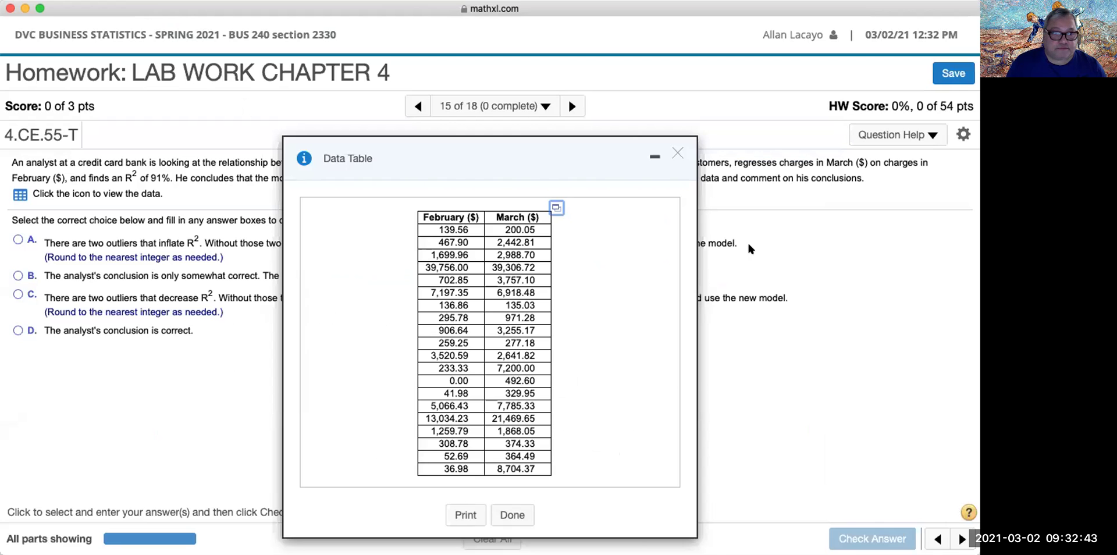
right_click(678, 155)
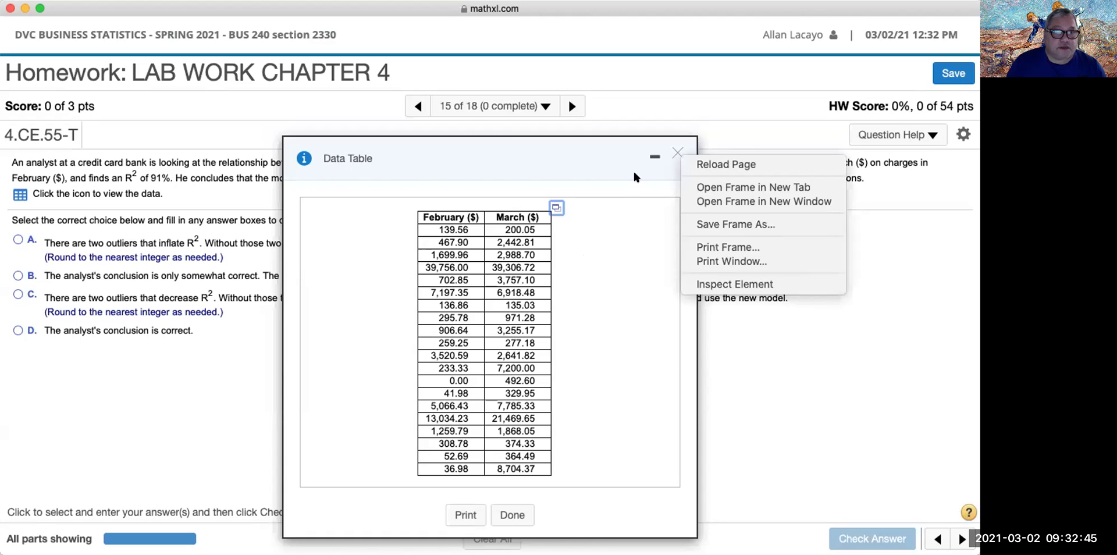
left_click_drag(668, 149, 526, 408)
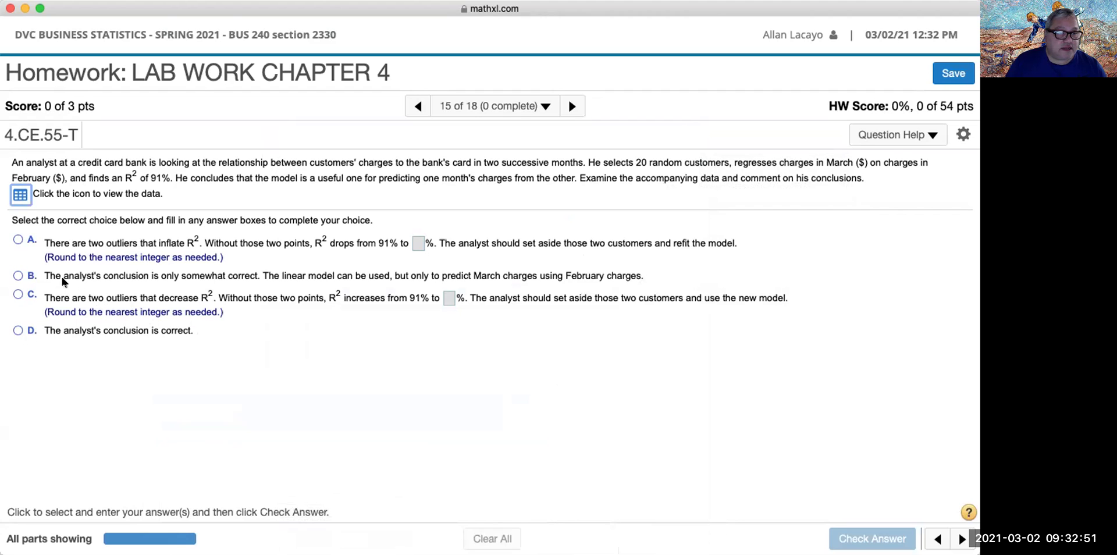
Answer with choice A, entering 28% as the R-squared without the two outliers, check the answer and dismiss the feedback.
left_click(44, 291)
left_click_drag(52, 237, 305, 248)
left_click(305, 248)
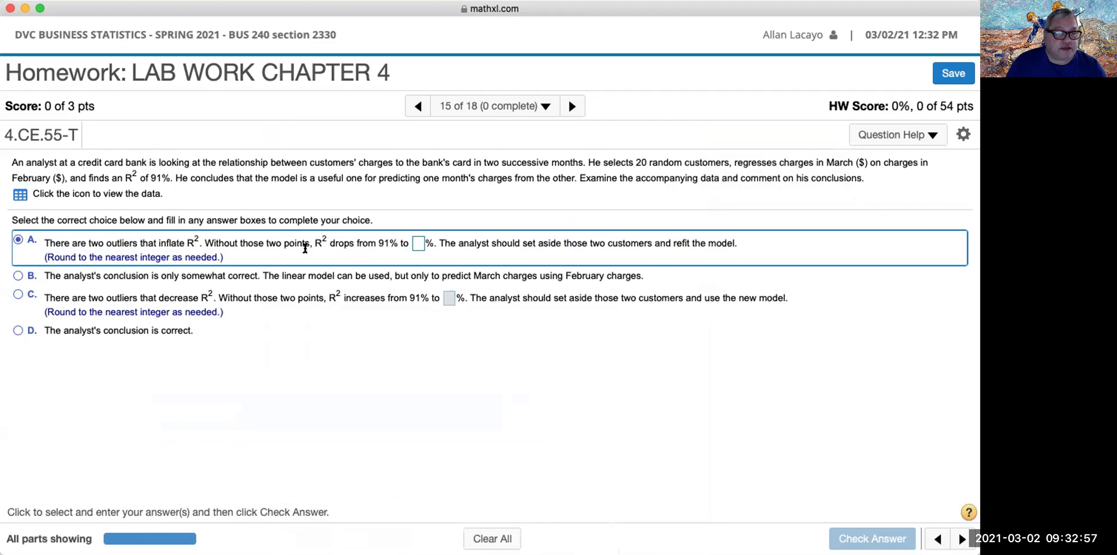
left_click(420, 244)
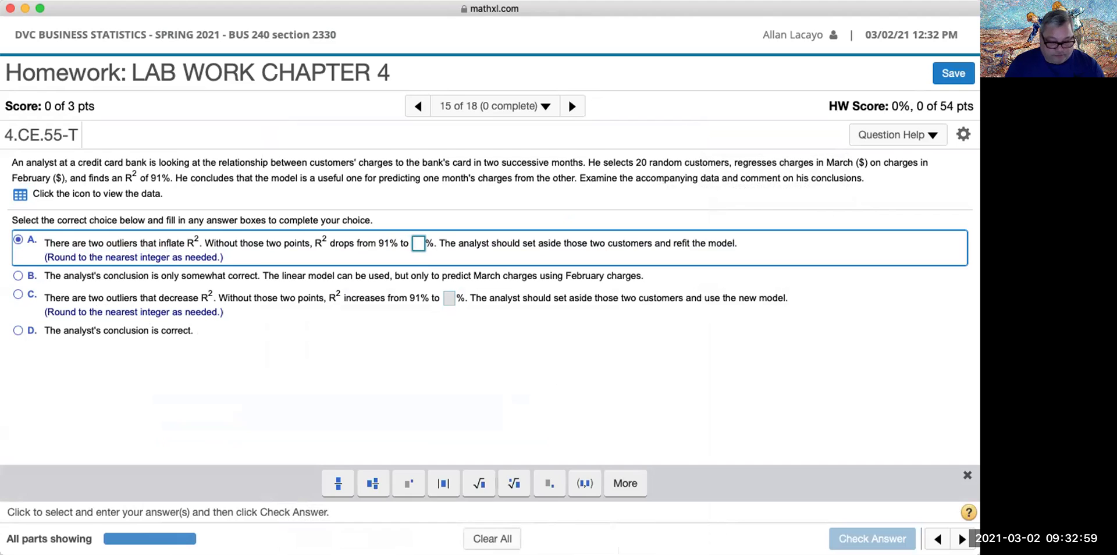
type("28")
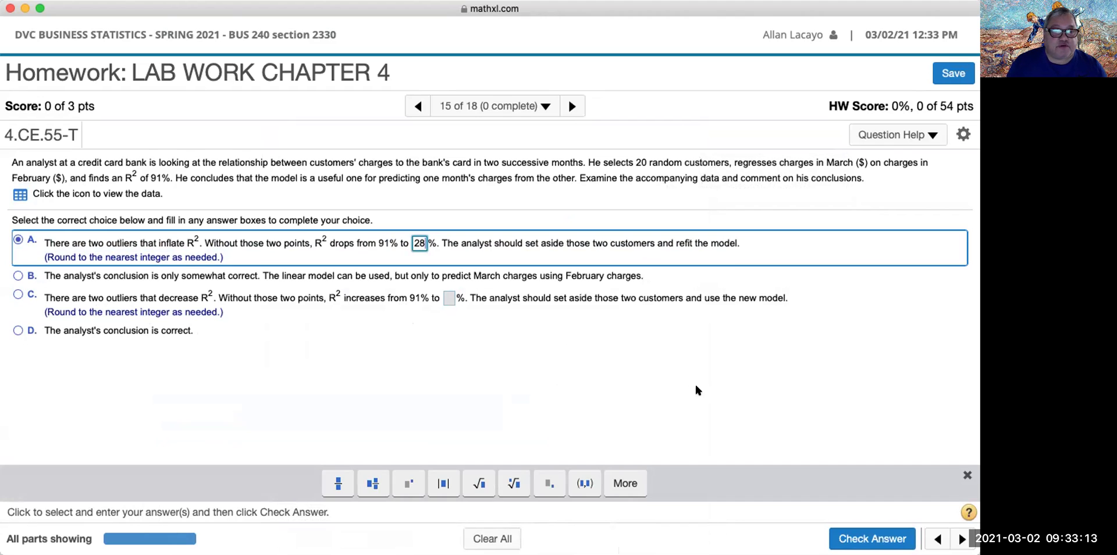
left_click(856, 533)
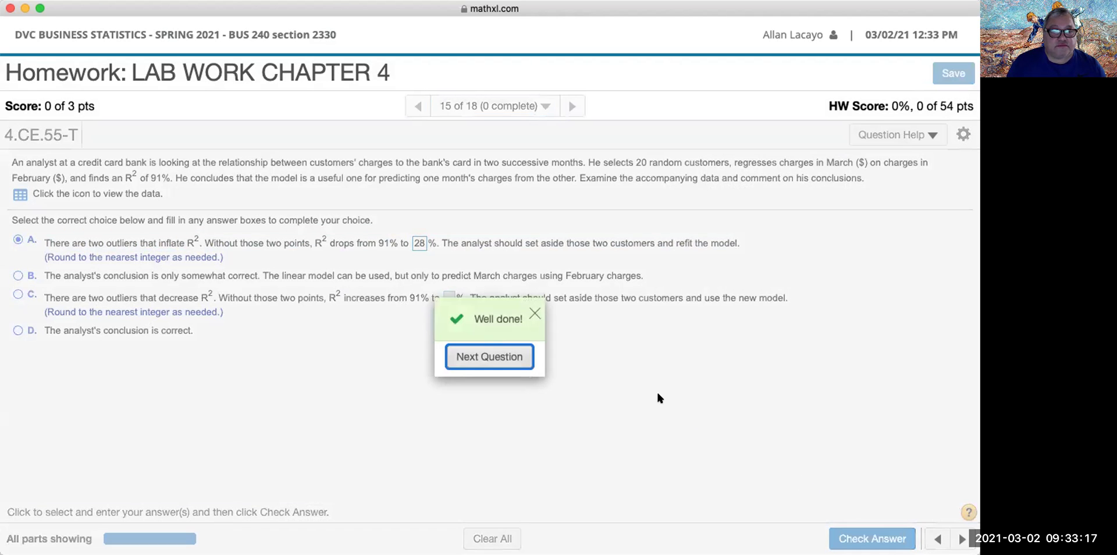
left_click(534, 316)
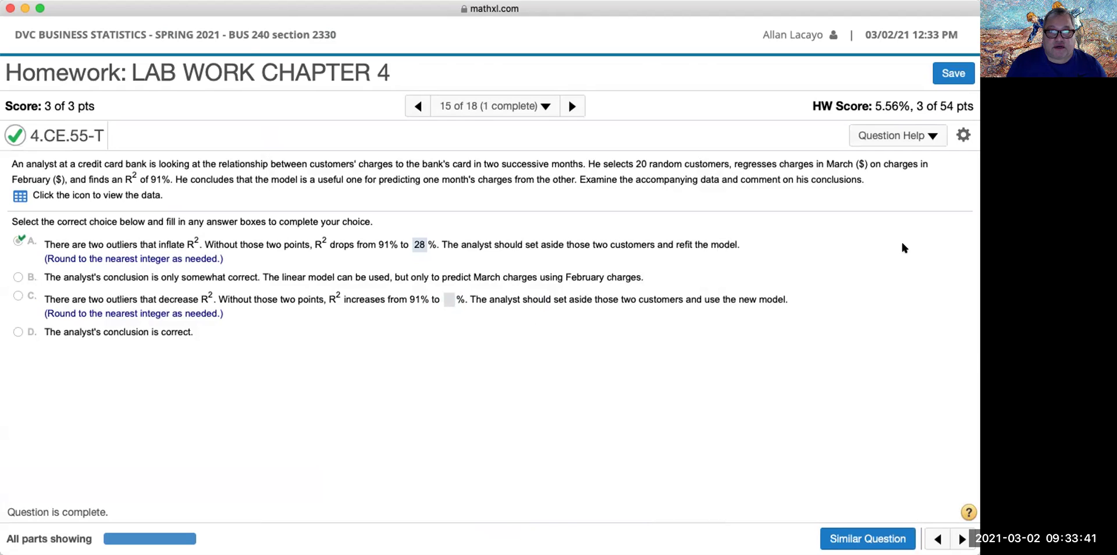
Close the homework question and open Section 4.10 of Chapter 4 in the MyLab Statistics chapter contents.
key("super+w")
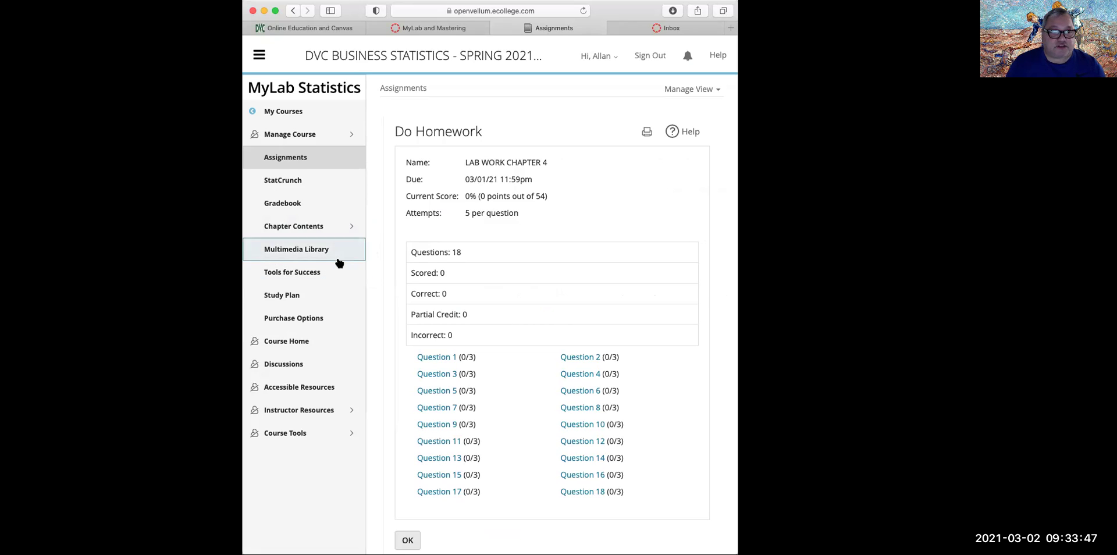
left_click(317, 232)
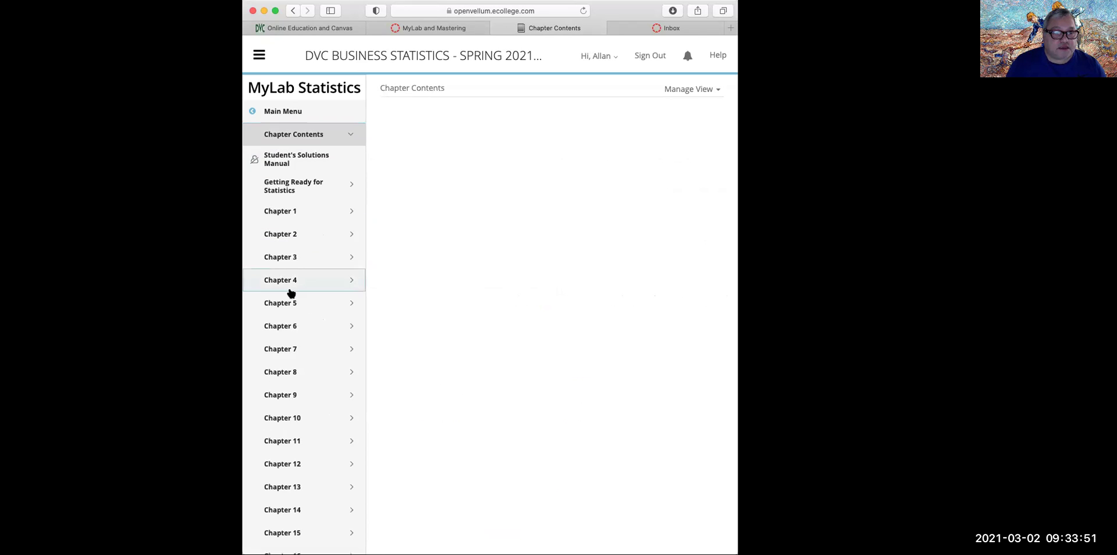
left_click(289, 288)
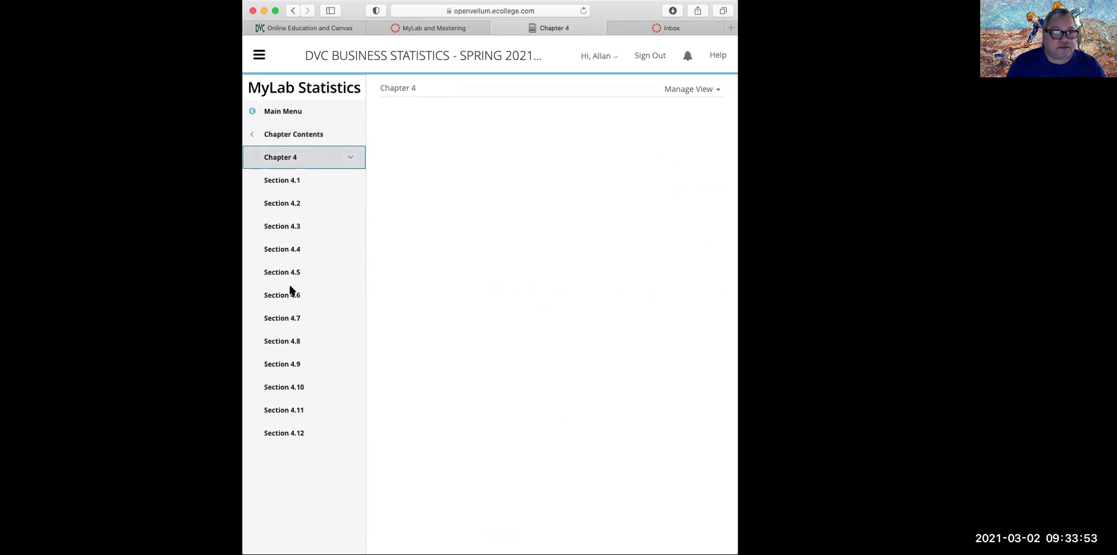
left_click_drag(568, 136, 414, 138)
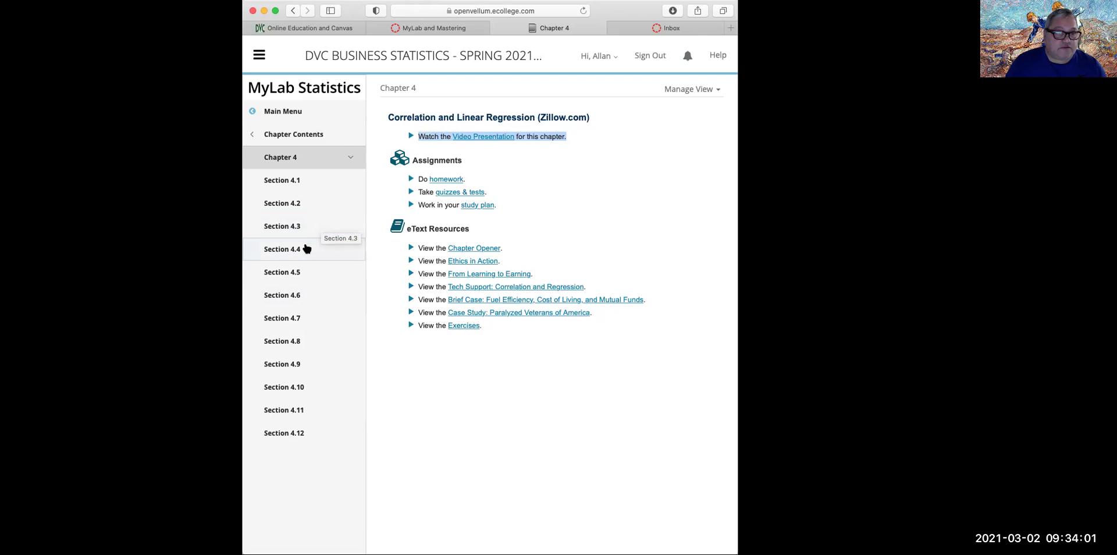
left_click(292, 392)
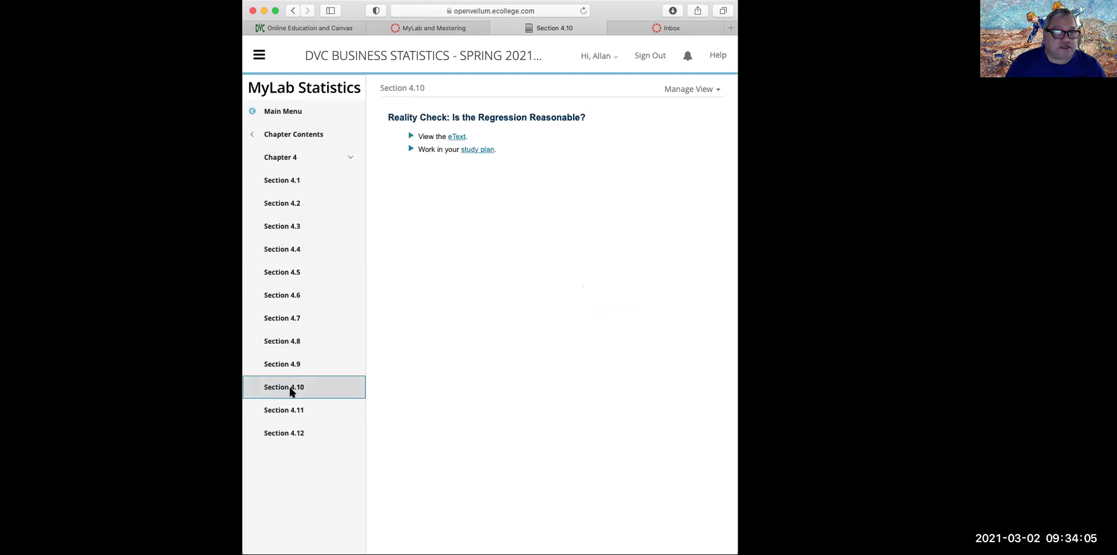